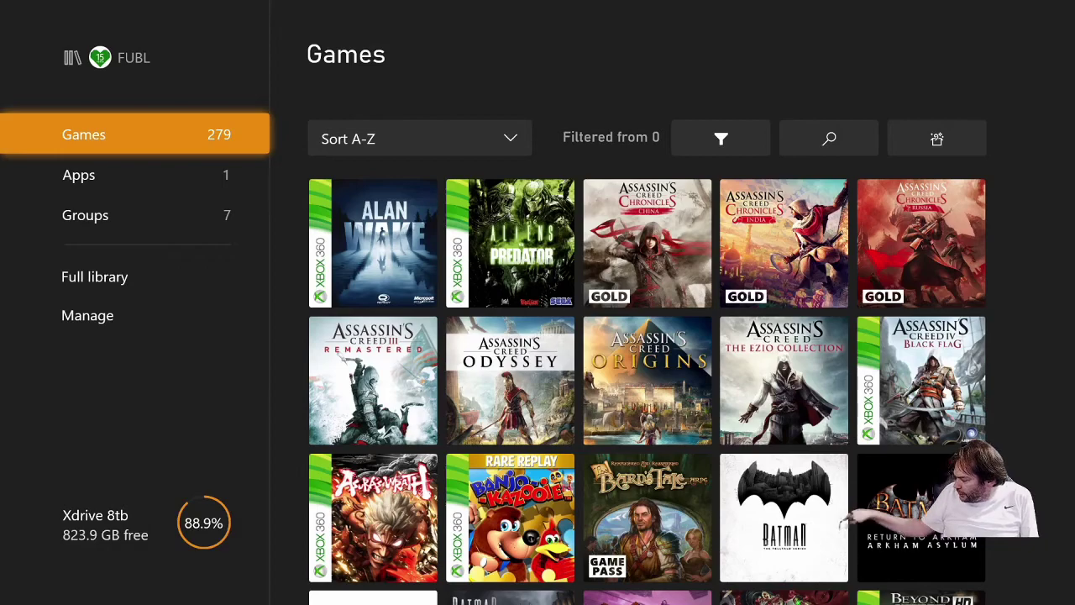
- Filter the Xdrive 8tb game list to show only games optimized for Xbox Series X|S
{"action": "key", "text": "Right"}
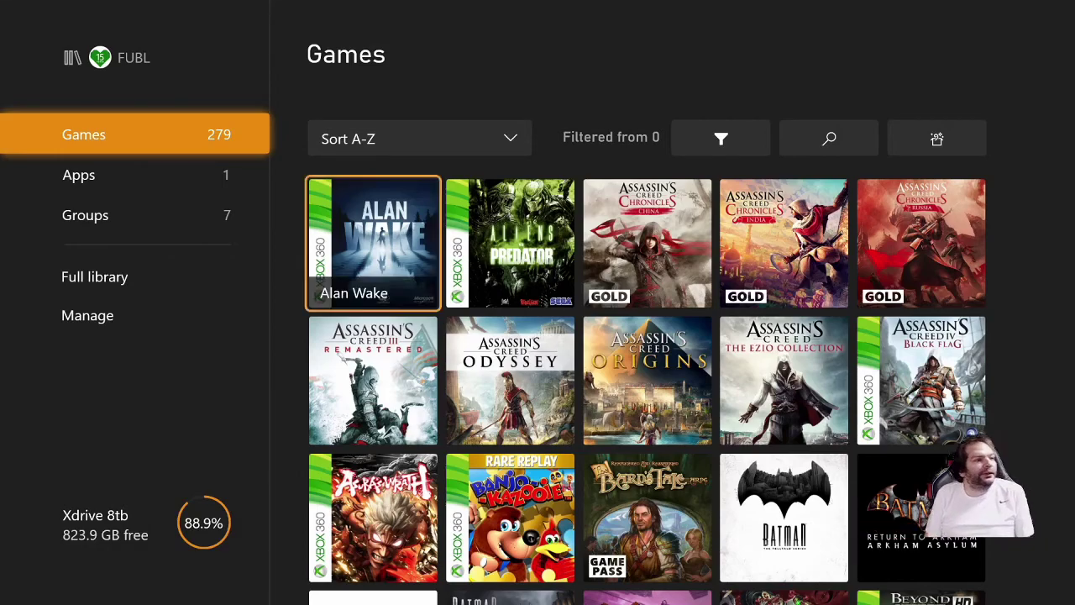
{"action": "key", "text": "Right"}
{"action": "key", "text": "Right"}
{"action": "key", "text": "Right"}
{"action": "key", "text": "Up"}
{"action": "key", "text": "Right"}
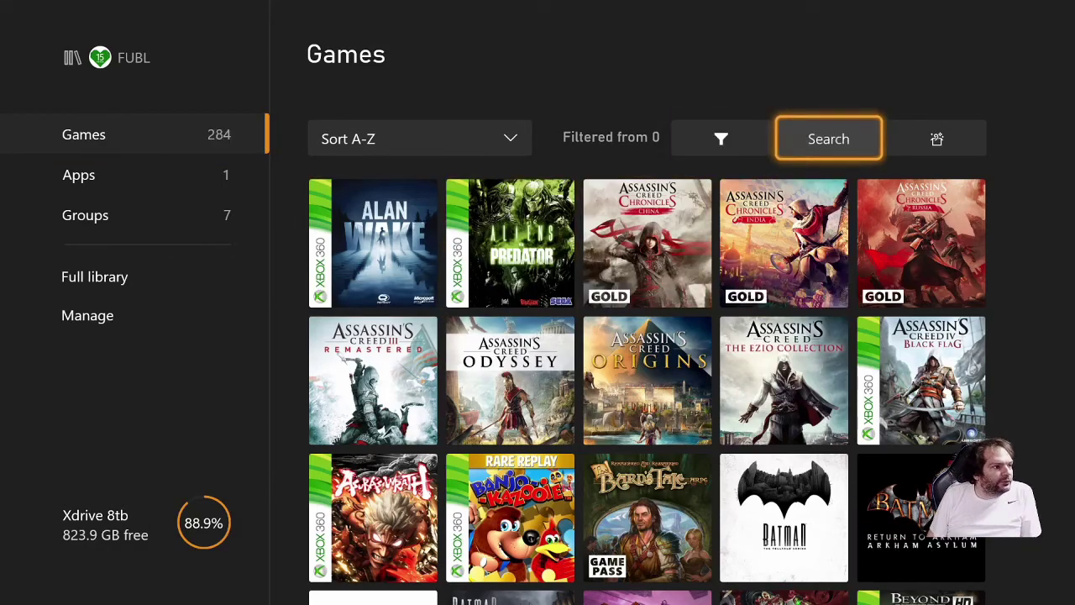
{"action": "key", "text": "Return"}
{"action": "key", "text": "Escape"}
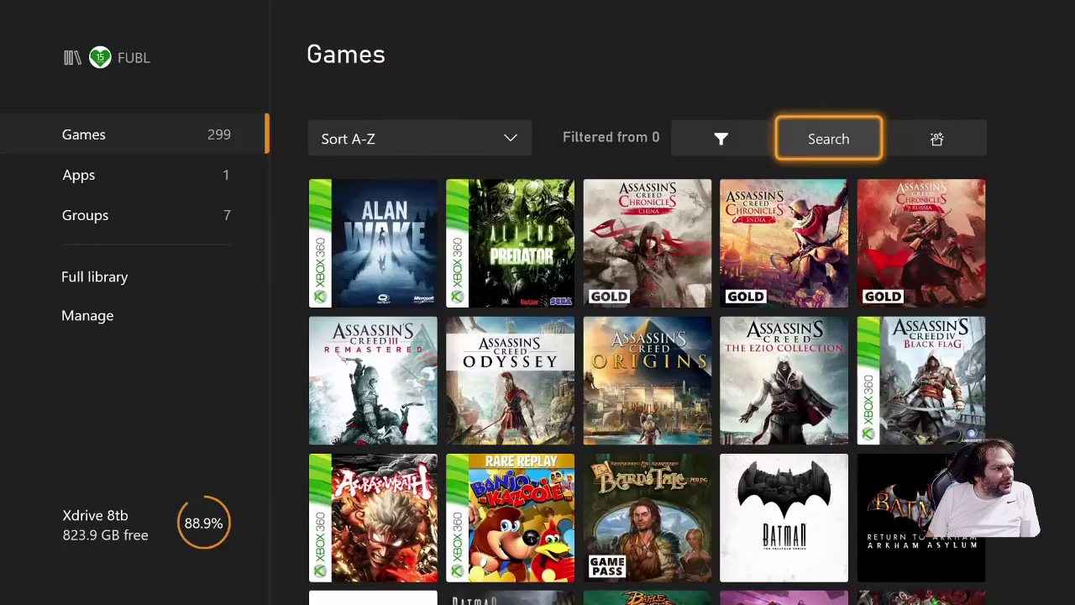
{"action": "key", "text": "Left"}
{"action": "key", "text": "Return"}
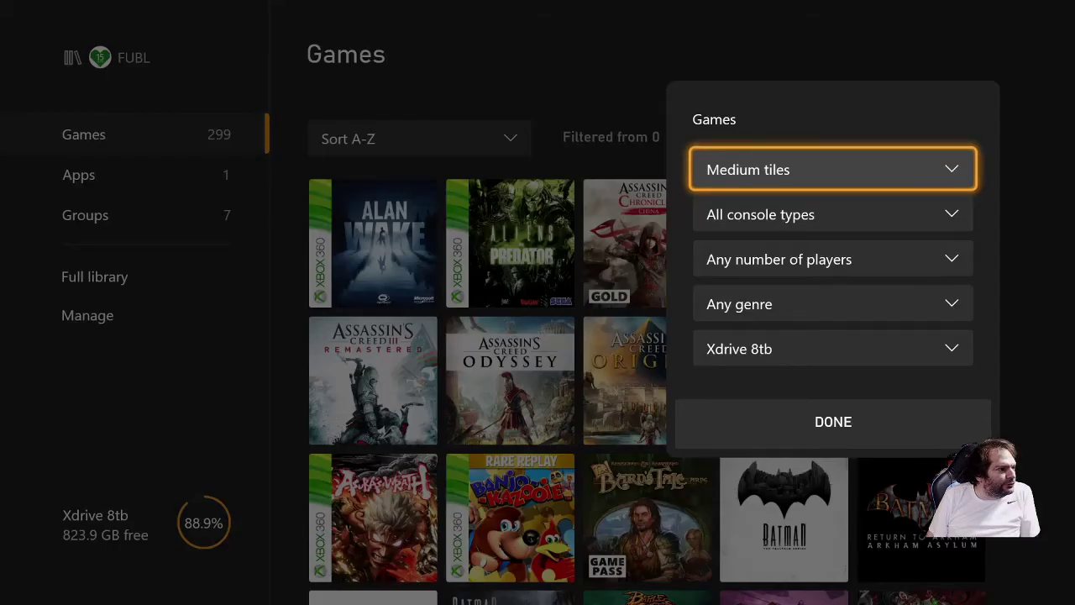
{"action": "key", "text": "Return"}
{"action": "key", "text": "Escape"}
{"action": "key", "text": "Down"}
{"action": "key", "text": "Return"}
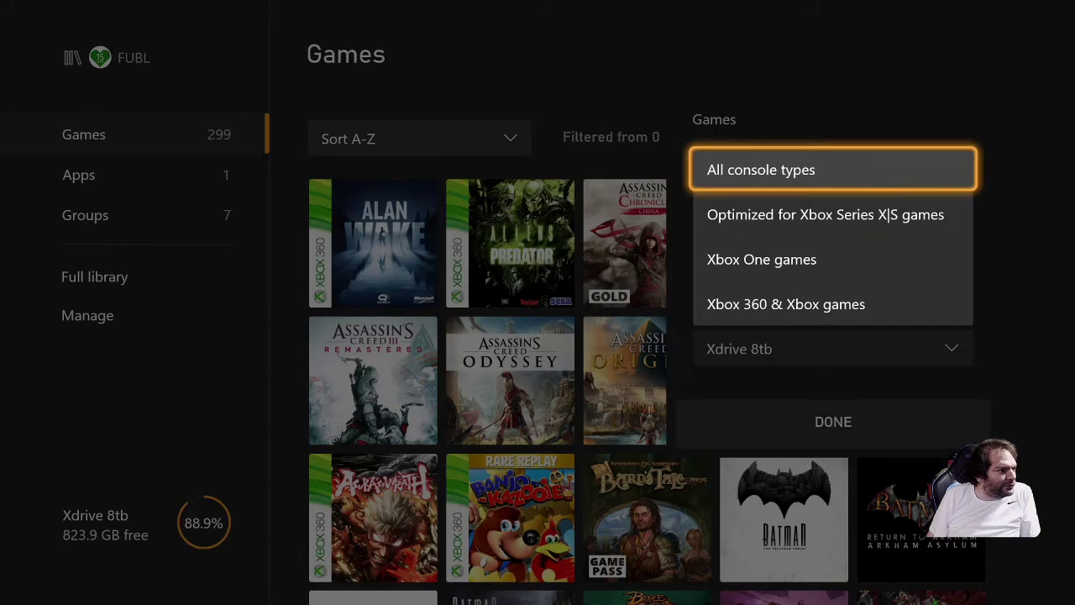
{"action": "key", "text": "Down"}
{"action": "key", "text": "Return"}
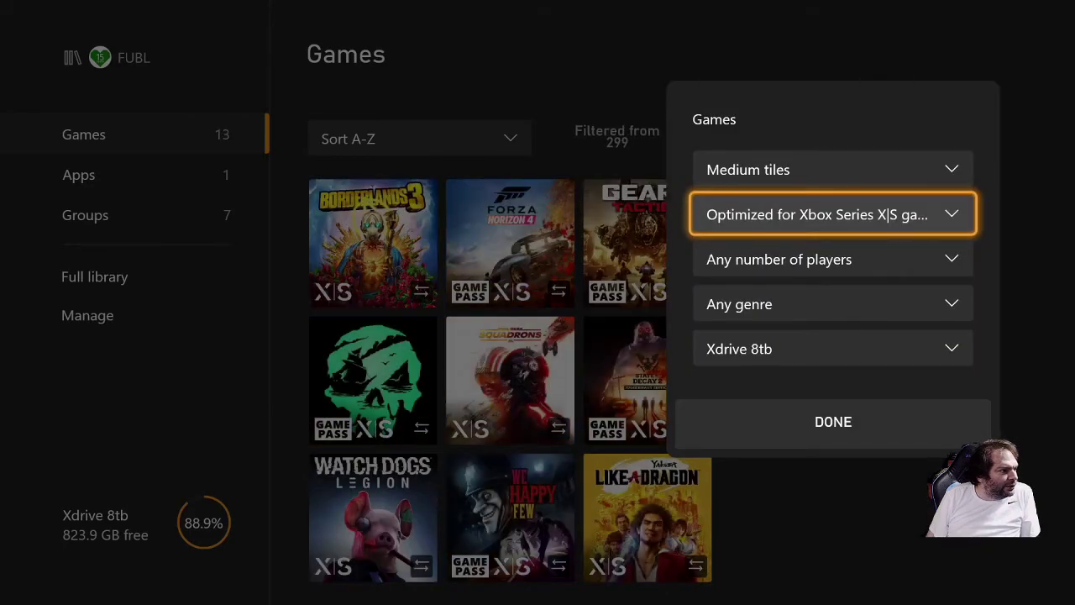
{"action": "key", "text": "Escape"}
- Look through the Series X|S optimized titles on Xdrive 8tb, from Borderlands 3 to Yakuza: Like a Dragon
{"action": "key", "text": "Left"}
{"action": "key", "text": "Down"}
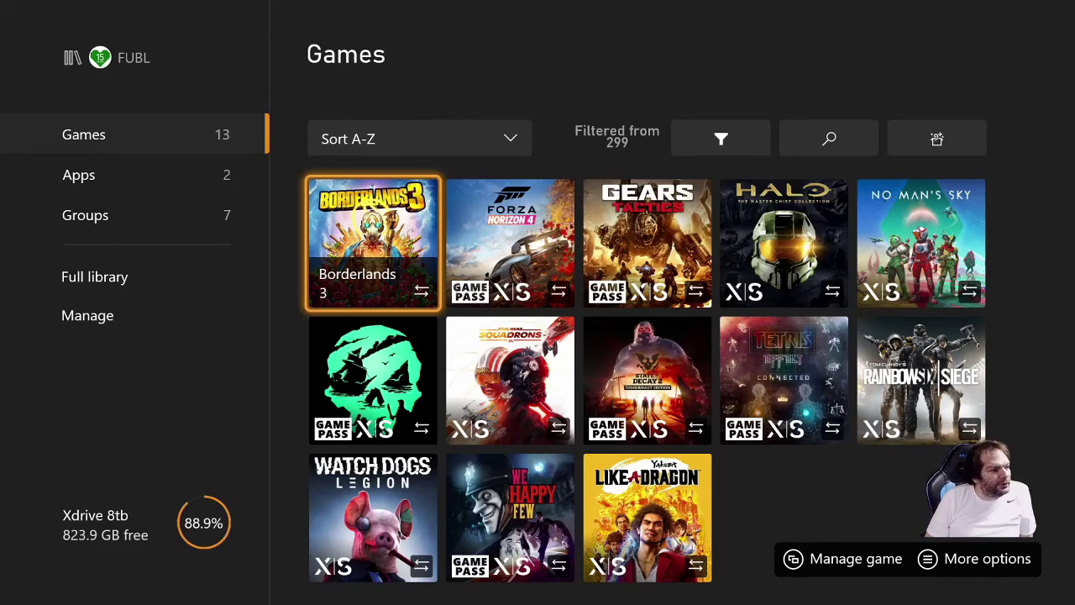
{"action": "key", "text": "Right"}
{"action": "key", "text": "Right"}
{"action": "key", "text": "Right"}
{"action": "key", "text": "Down"}
{"action": "key", "text": "Down"}
{"action": "key", "text": "Left"}
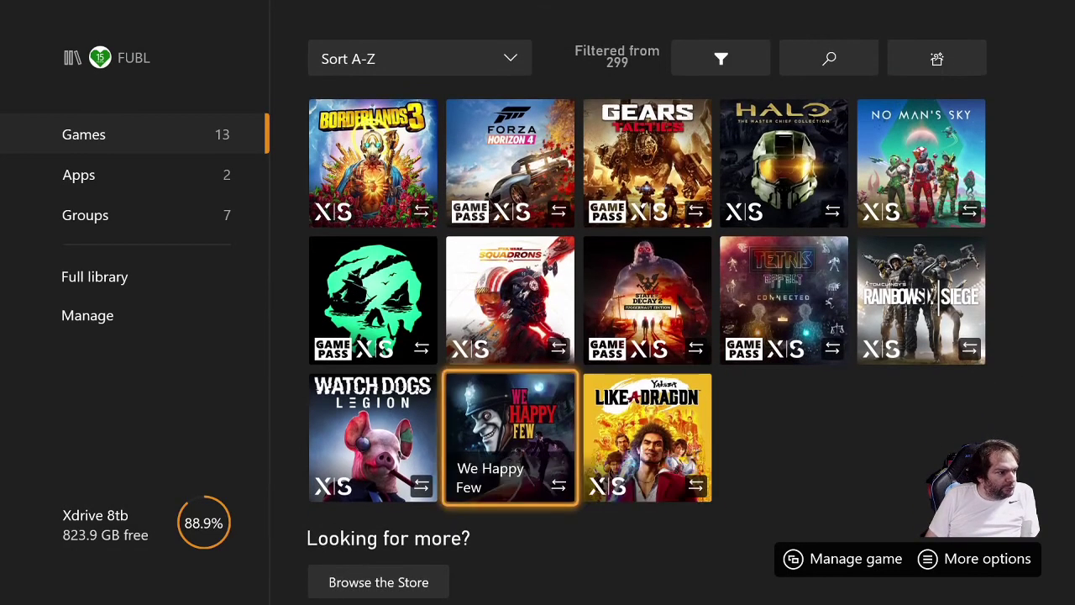
{"action": "key", "text": "Right"}
{"action": "key", "text": "Left"}
{"action": "key", "text": "Left"}
{"action": "key", "text": "Right"}
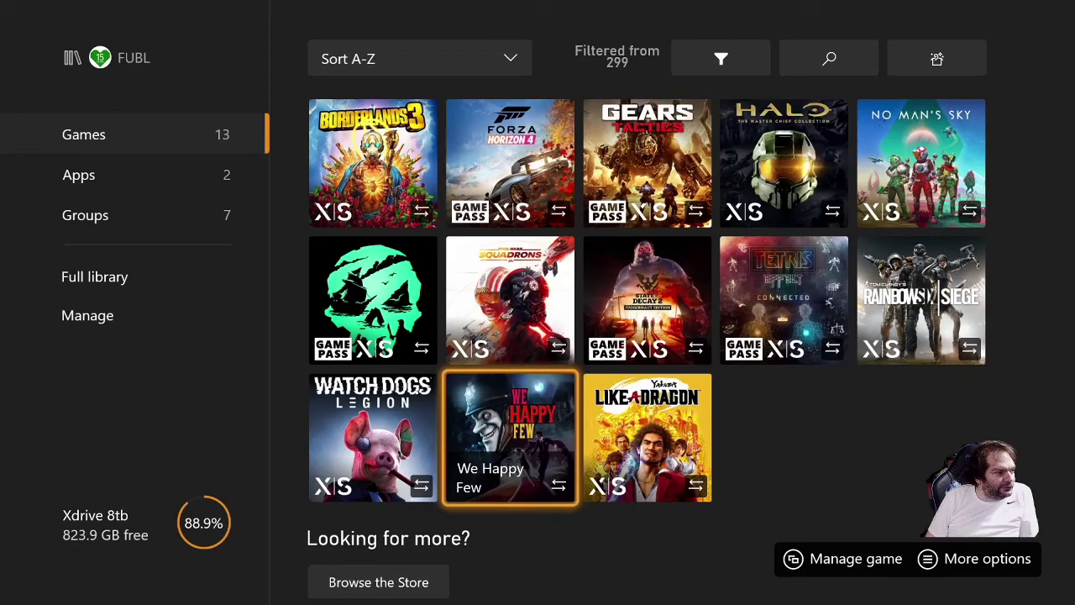
{"action": "key", "text": "Left"}
{"action": "key", "text": "Right"}
{"action": "key", "text": "Right"}
{"action": "key", "text": "Up"}
{"action": "key", "text": "Left"}
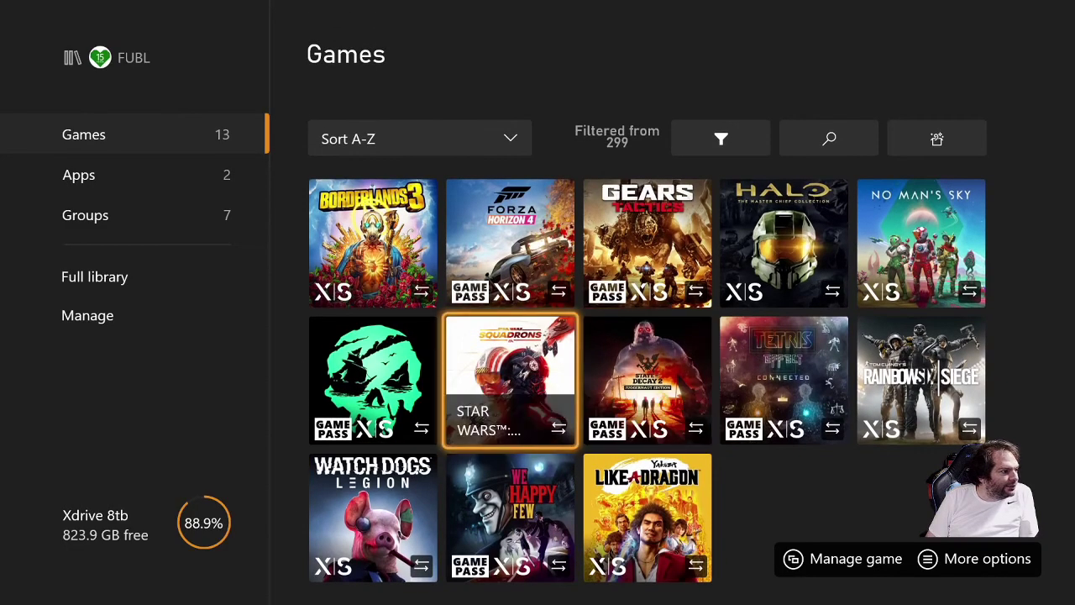
{"action": "key", "text": "Left"}
{"action": "key", "text": "Up"}
{"action": "key", "text": "Right"}
{"action": "key", "text": "Right"}
{"action": "key", "text": "Down"}
{"action": "key", "text": "Down"}
{"action": "key", "text": "Left"}
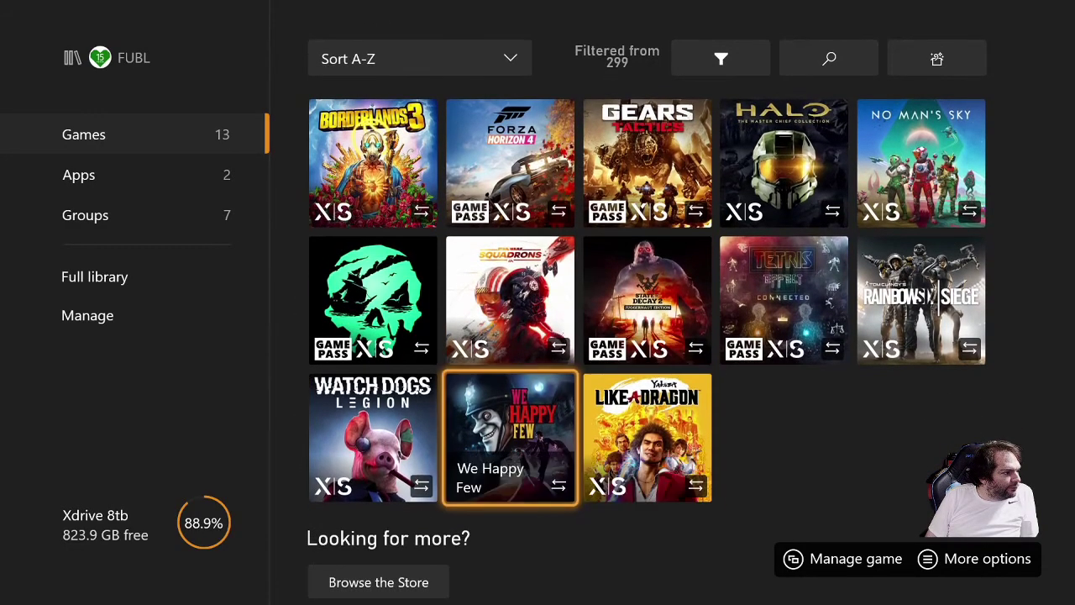
{"action": "key", "text": "Left"}
{"action": "key", "text": "Right"}
{"action": "key", "text": "Right"}
{"action": "key", "text": "Up"}
{"action": "key", "text": "Up"}
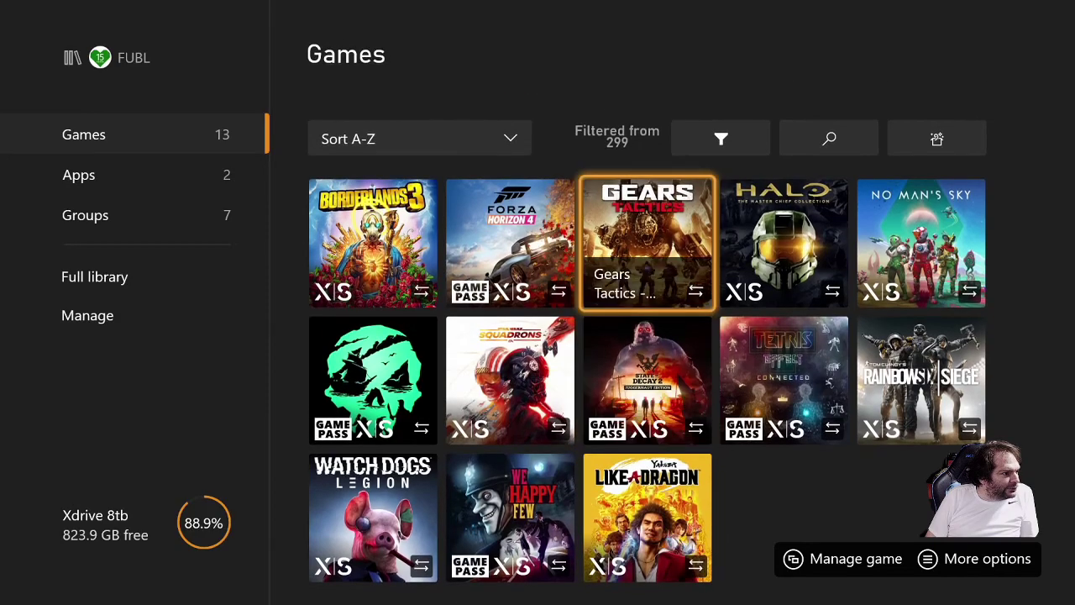
{"action": "key", "text": "Left"}
{"action": "key", "text": "Left"}
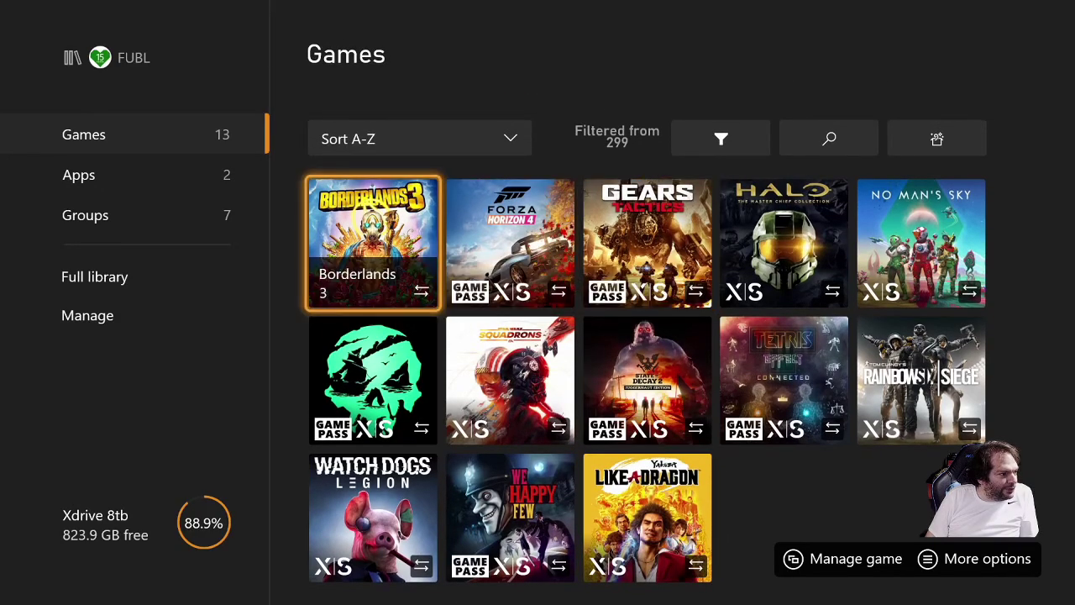
{"action": "key", "text": "Right"}
{"action": "key", "text": "Right"}
{"action": "key", "text": "Right"}
{"action": "key", "text": "Right"}
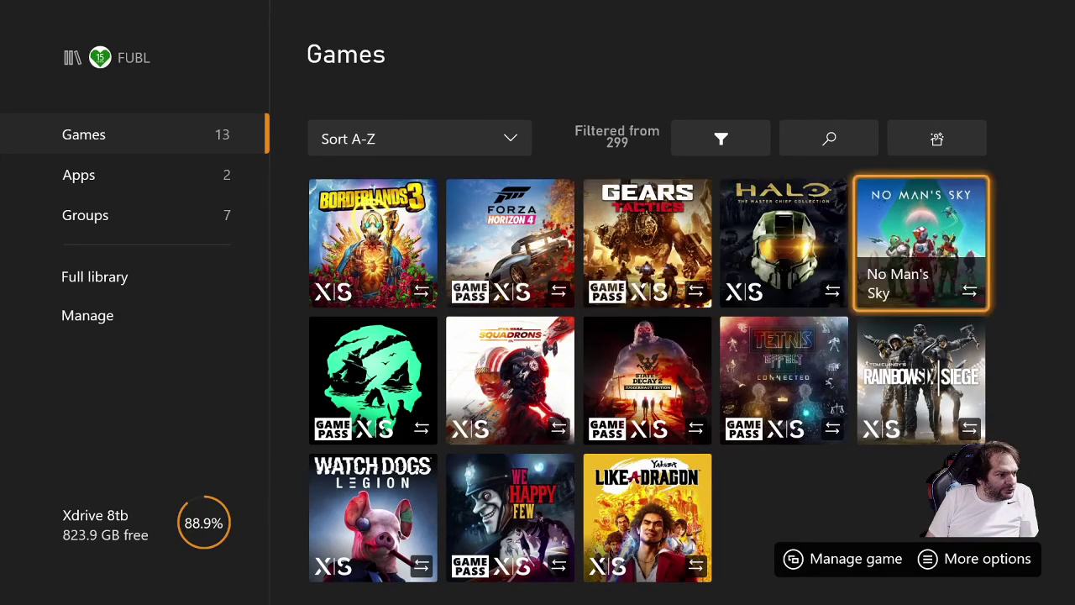
{"action": "key", "text": "Down"}
{"action": "key", "text": "Left"}
{"action": "key", "text": "Left"}
{"action": "key", "text": "Left"}
{"action": "key", "text": "Left"}
{"action": "key", "text": "Down"}
{"action": "key", "text": "Right"}
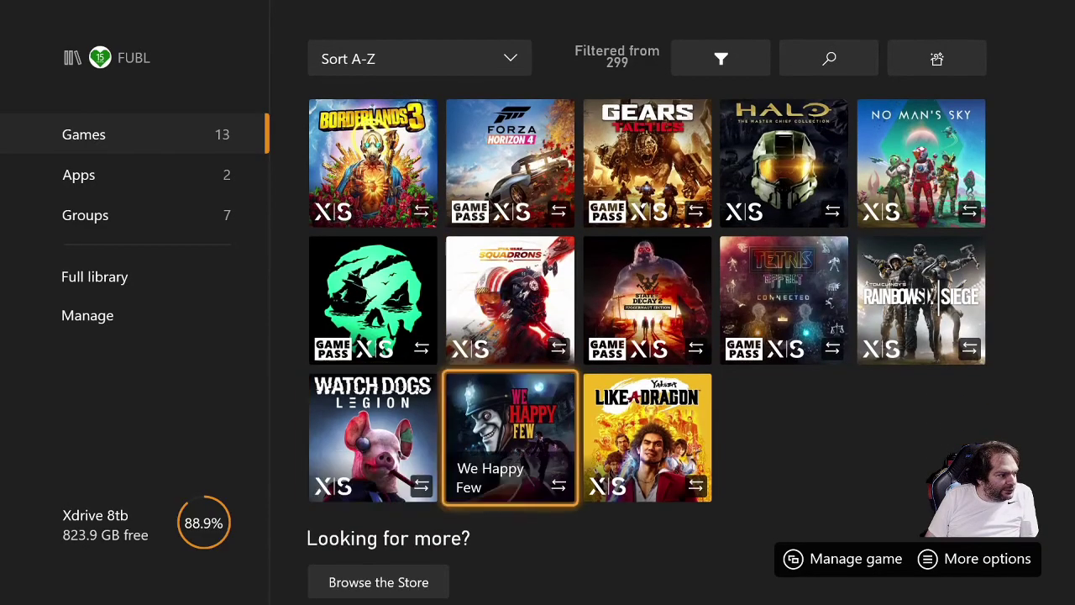
{"action": "key", "text": "Right"}
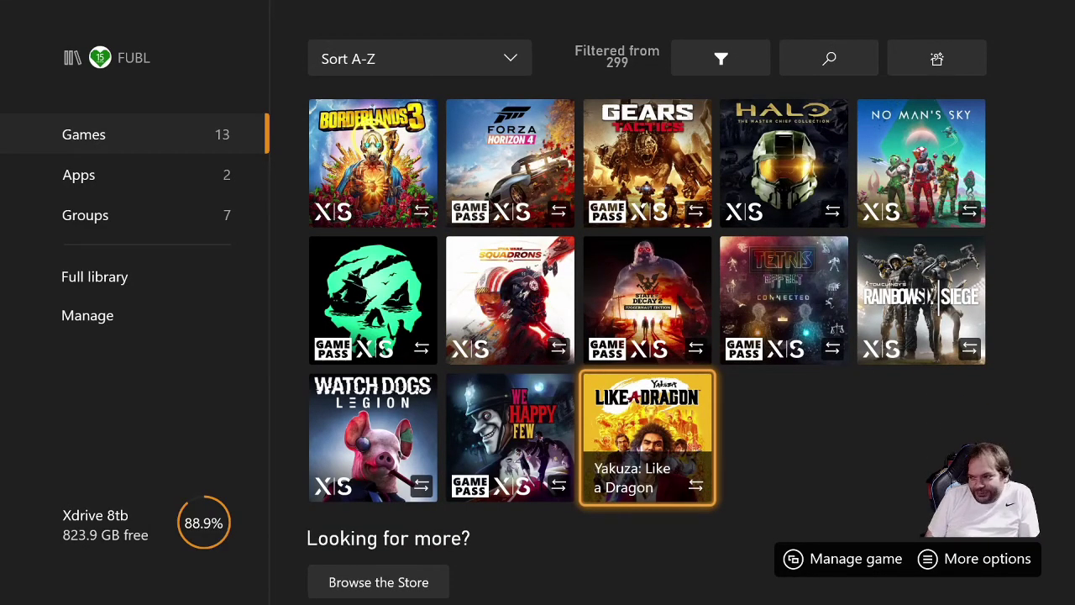
{"action": "key", "text": "Left"}
{"action": "key", "text": "Left"}
{"action": "key", "text": "Left"}
{"action": "key", "text": "Right"}
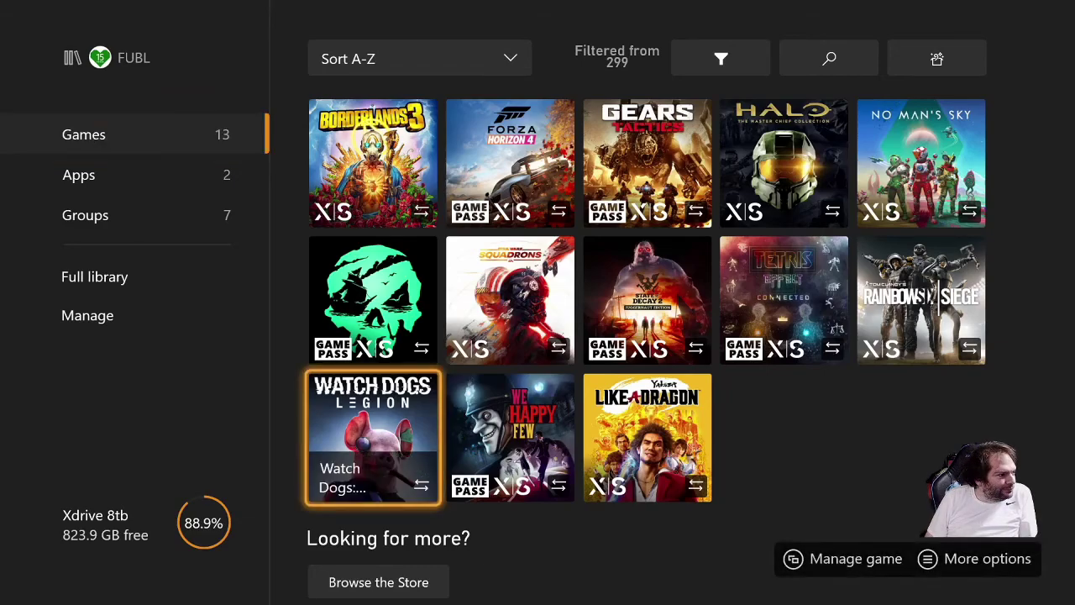
- Launch Borderlands 3, leave it for the Home screen and reopen the list of installed games and apps
{"action": "key", "text": "Up"}
{"action": "key", "text": "Up"}
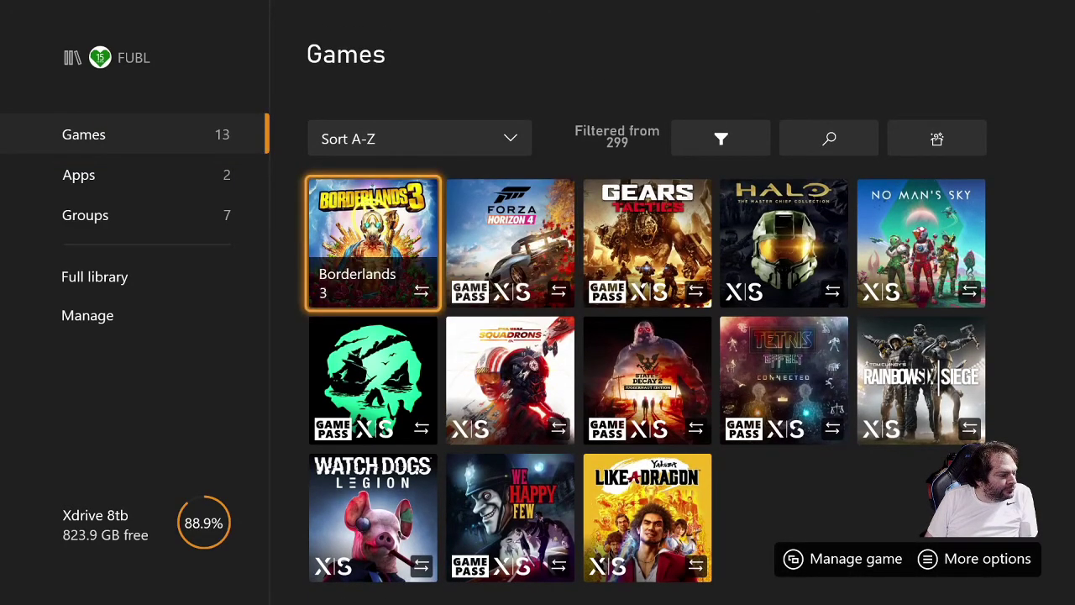
{"action": "key", "text": "Return"}
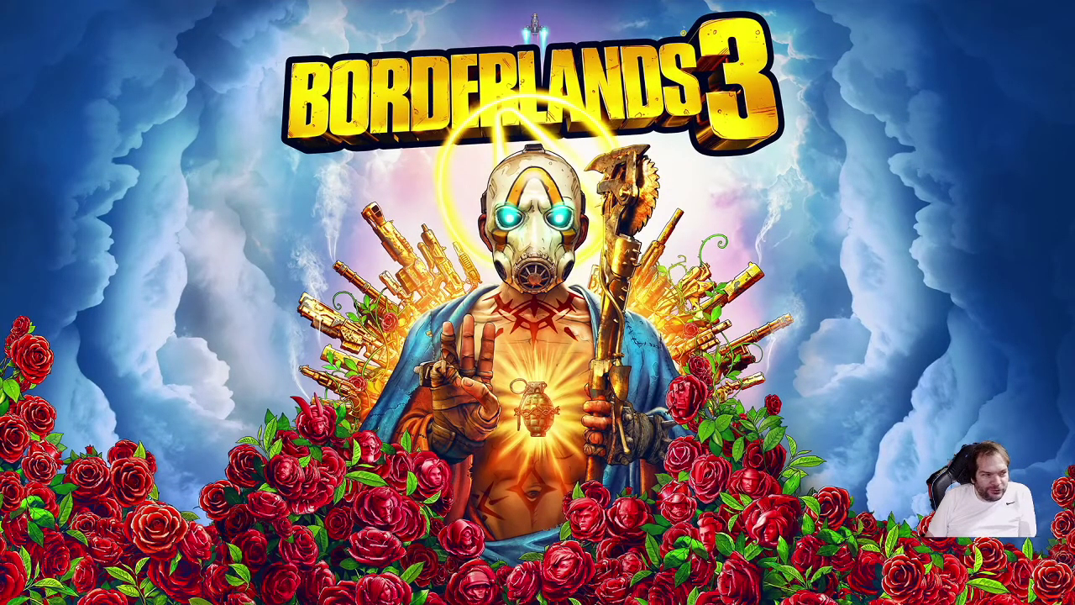
{"action": "key", "text": "Escape"}
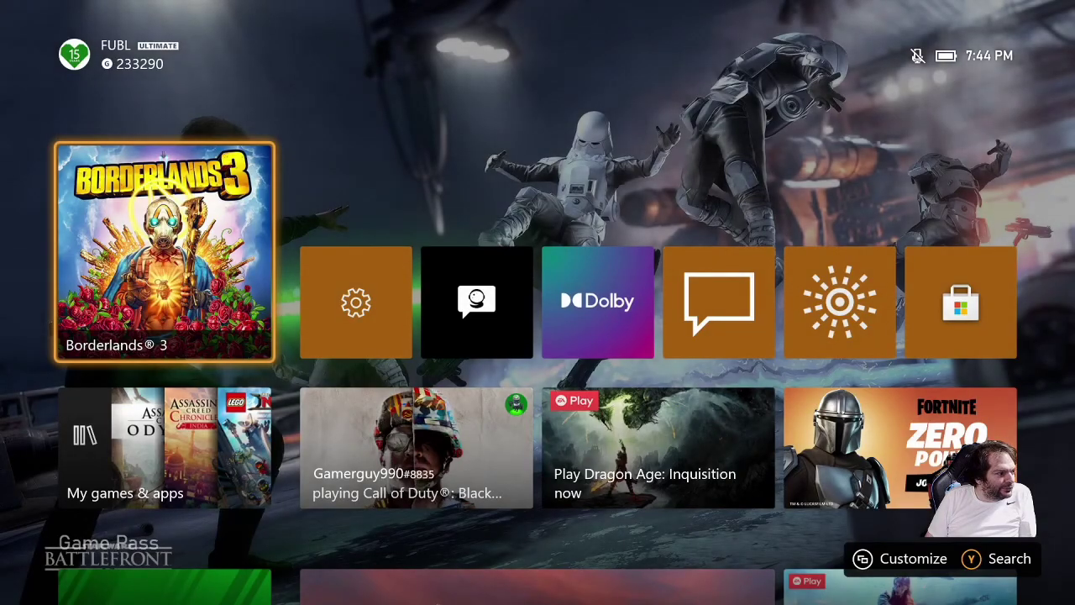
{"action": "key", "text": "Down"}
{"action": "key", "text": "Return"}
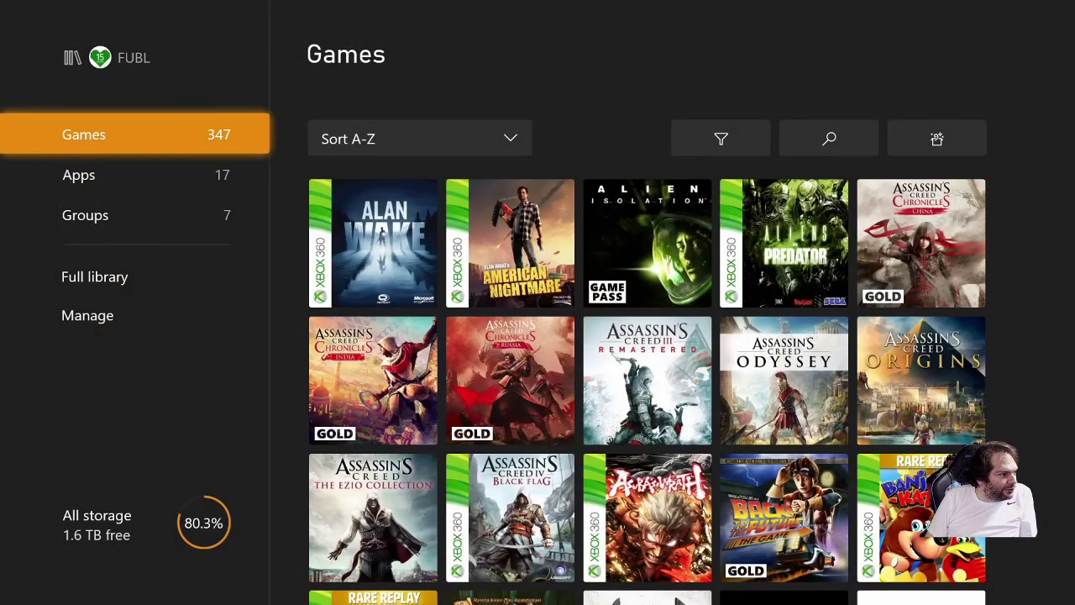
- Decline the upgrade offered for Borderlands 3 without starting the download
{"action": "key", "text": "Right"}
{"action": "key", "text": "Right"}
{"action": "key", "text": "Right"}
{"action": "key", "text": "Up"}
{"action": "key", "text": "Return"}
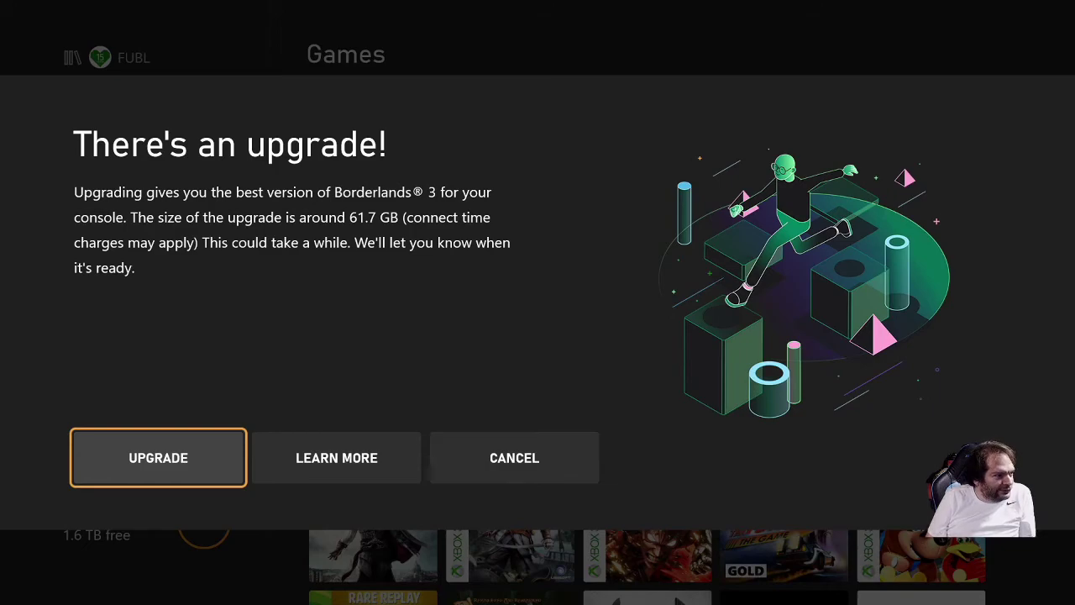
{"action": "key", "text": "Right"}
{"action": "key", "text": "Right"}
{"action": "key", "text": "Left"}
{"action": "key", "text": "Right"}
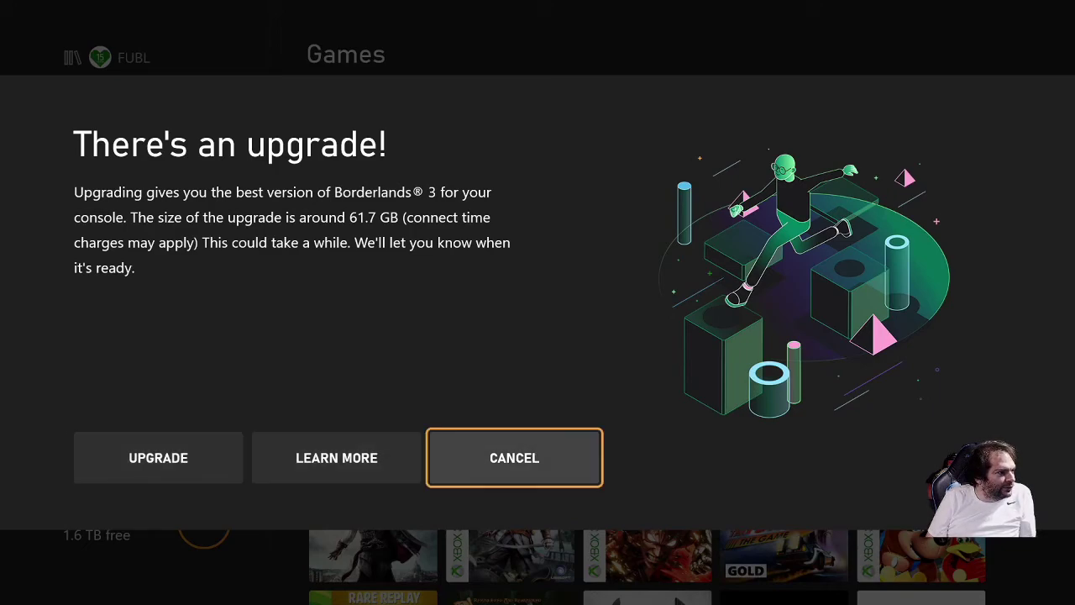
{"action": "key", "text": "Return"}
- Filter the installed games across all storage to those optimized for Xbox Series X|S
{"action": "key", "text": "Return"}
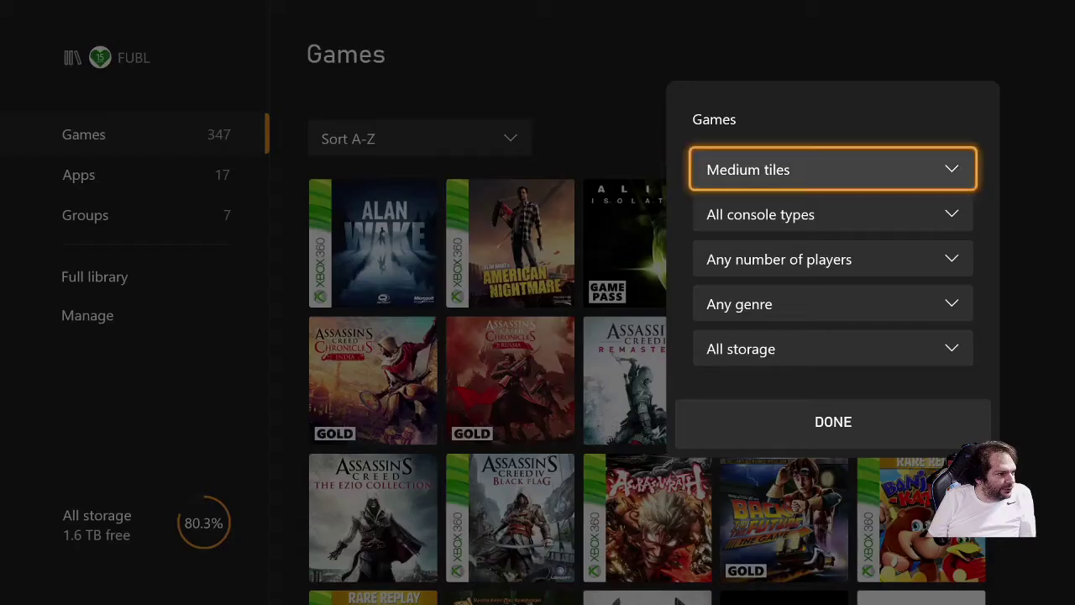
{"action": "key", "text": "Down"}
{"action": "key", "text": "Down"}
{"action": "key", "text": "Down"}
{"action": "key", "text": "Down"}
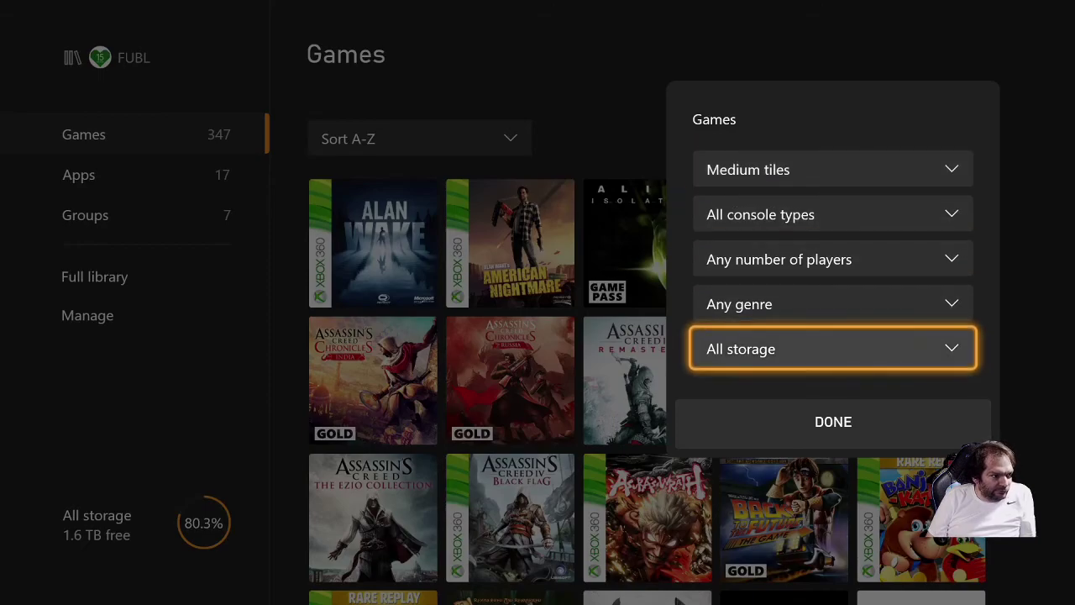
{"action": "key", "text": "Up"}
{"action": "key", "text": "Down"}
{"action": "key", "text": "Up"}
{"action": "key", "text": "Up"}
{"action": "key", "text": "Up"}
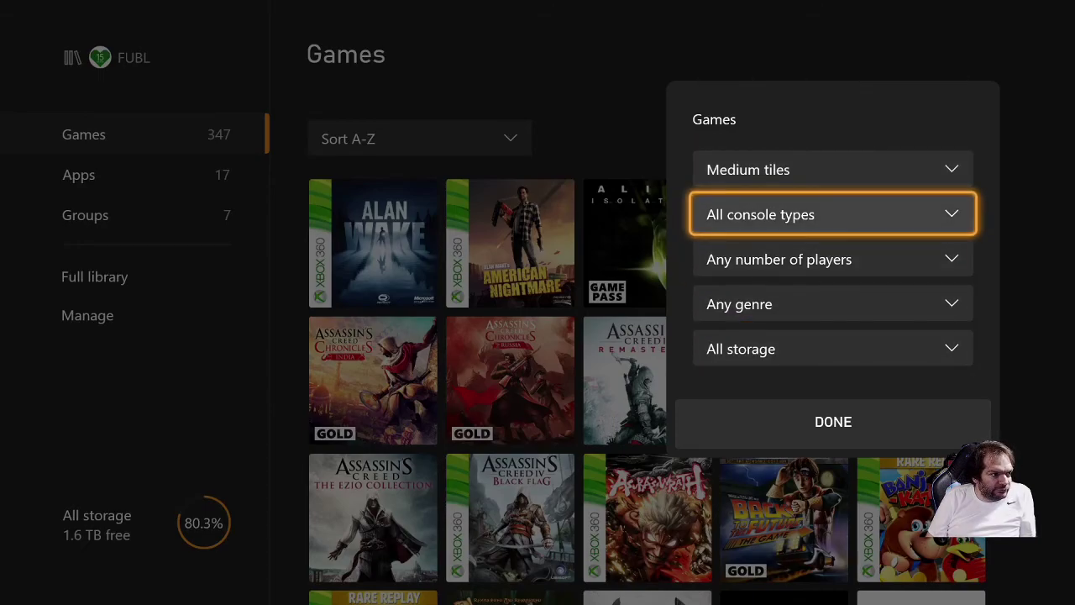
{"action": "key", "text": "Return"}
{"action": "key", "text": "Down"}
{"action": "key", "text": "Return"}
{"action": "key", "text": "Escape"}
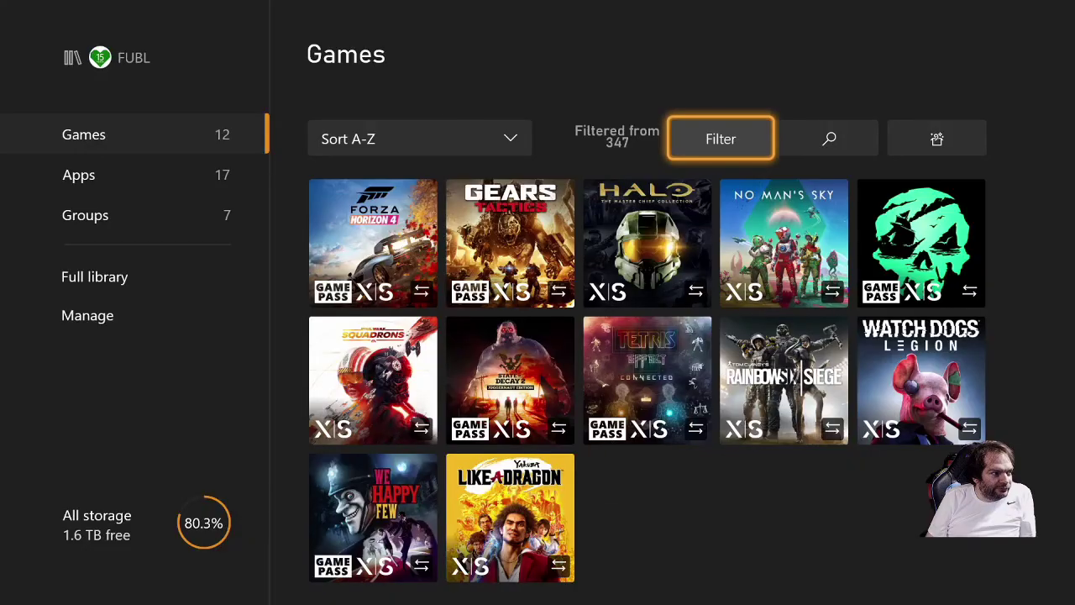
- Look through the optimized games installed across all storage, down to the end of the list
{"action": "key", "text": "Down"}
{"action": "key", "text": "Right"}
{"action": "key", "text": "Down"}
{"action": "key", "text": "Down"}
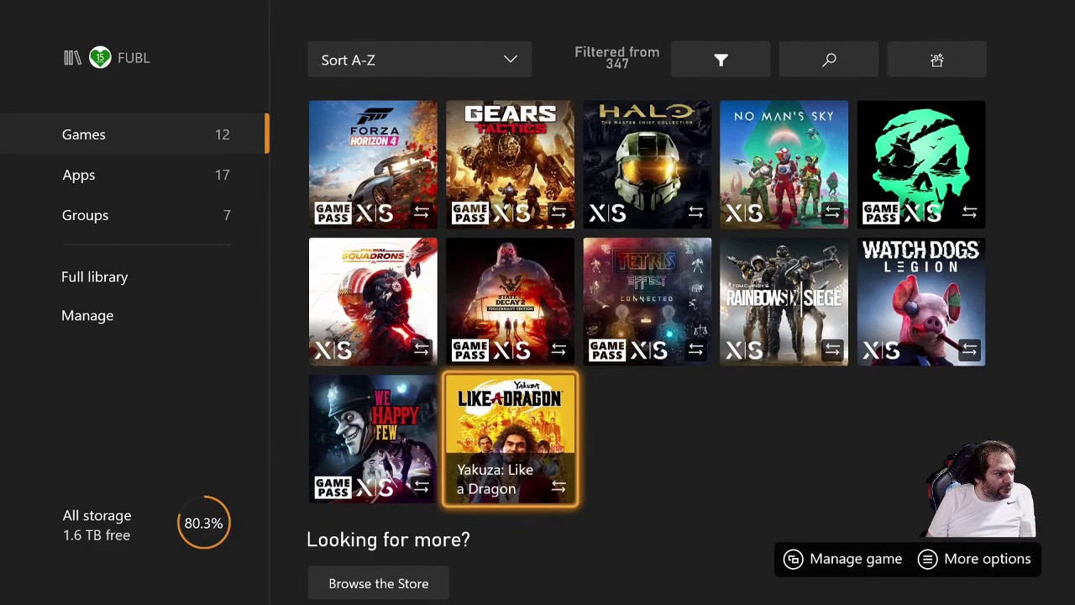
{"action": "key", "text": "Down"}
{"action": "key", "text": "Up"}
{"action": "key", "text": "Up"}
{"action": "key", "text": "Up"}
{"action": "key", "text": "Up"}
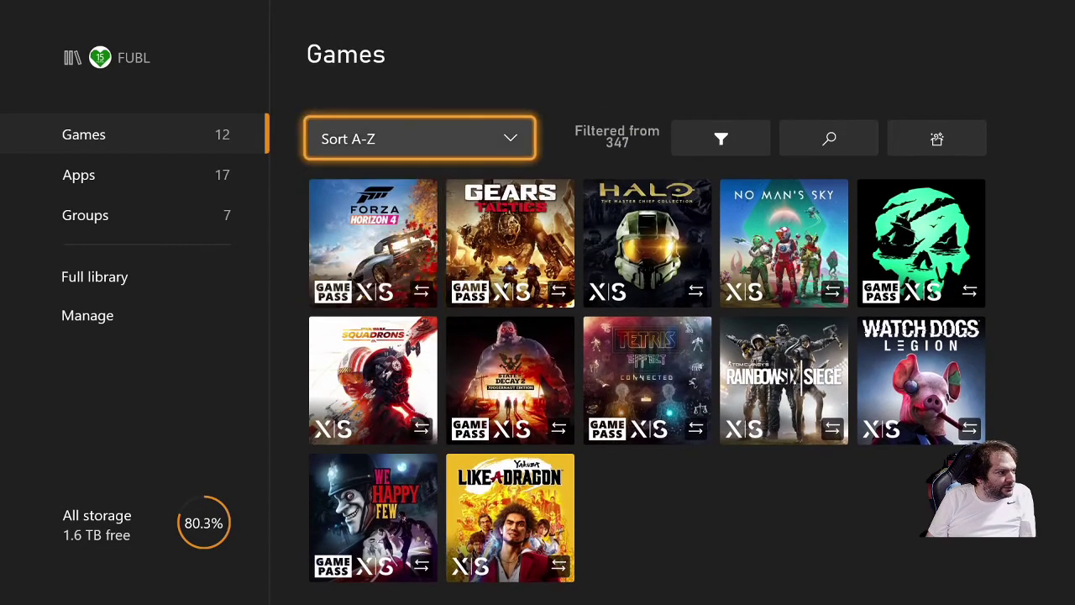
{"action": "key", "text": "Right"}
{"action": "key", "text": "Left"}
{"action": "key", "text": "Down"}
{"action": "key", "text": "Down"}
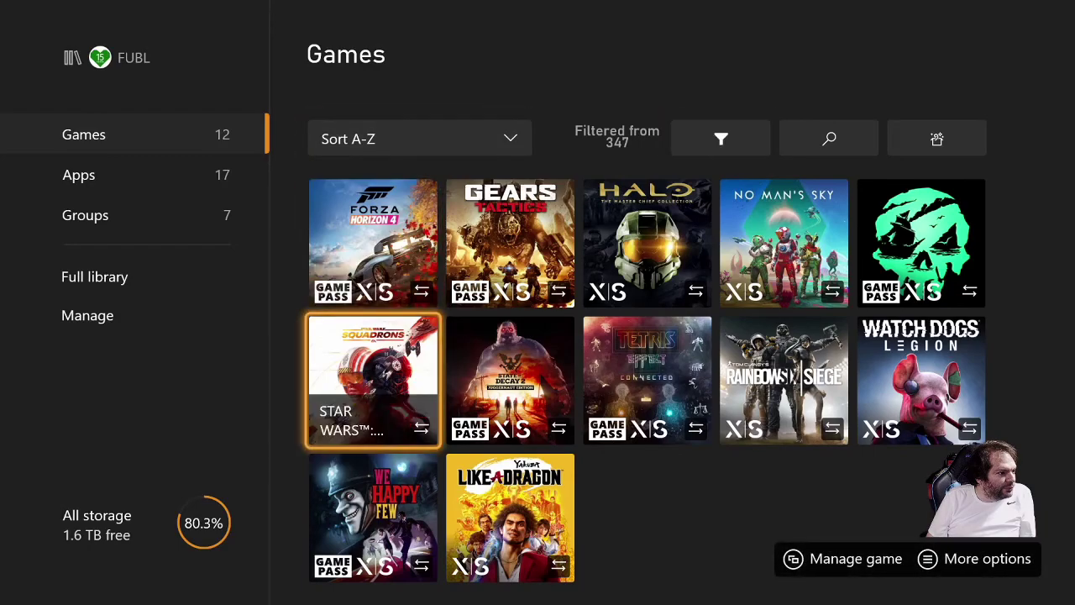
- Open the game and add-ons management page for Forza Horizon 4
{"action": "key", "text": "Up"}
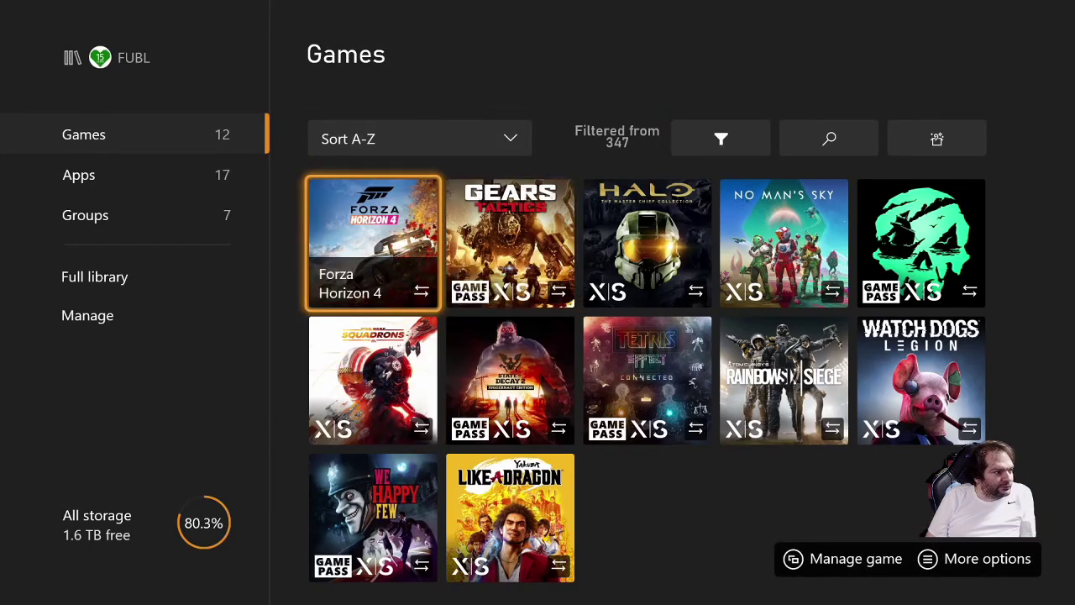
{"action": "key", "text": "Menu"}
{"action": "key", "text": "Down"}
{"action": "key", "text": "Down"}
{"action": "key", "text": "Down"}
{"action": "key", "text": "Down"}
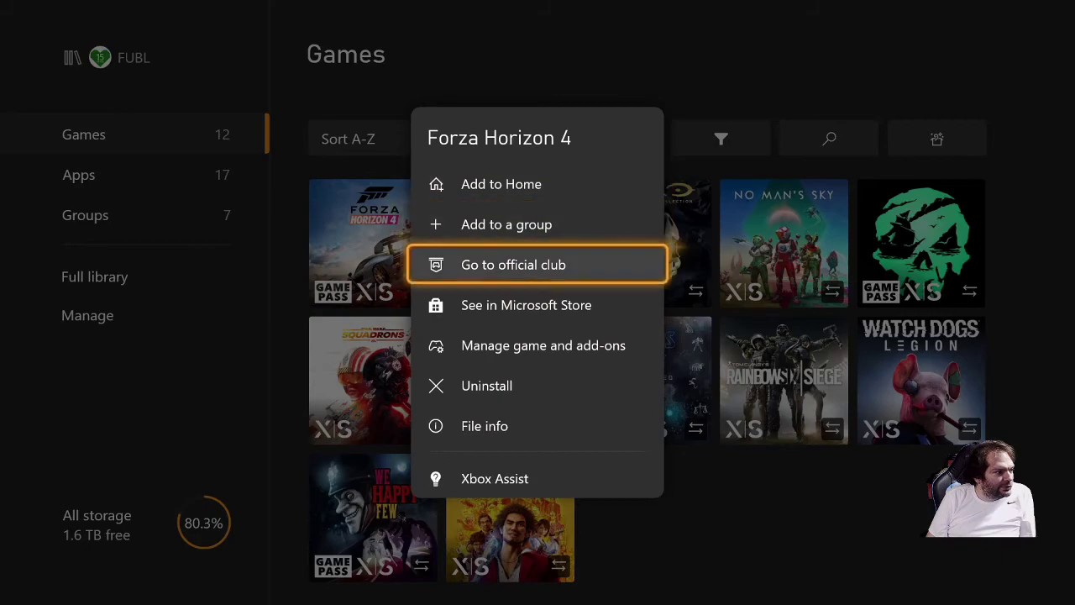
{"action": "key", "text": "Up"}
{"action": "key", "text": "Down"}
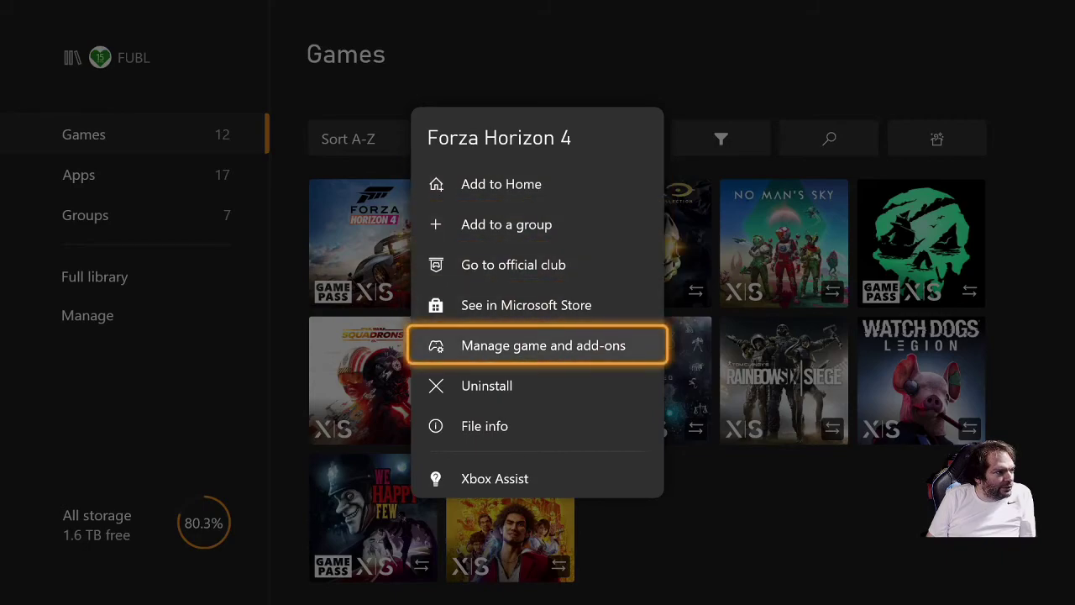
{"action": "key", "text": "Return"}
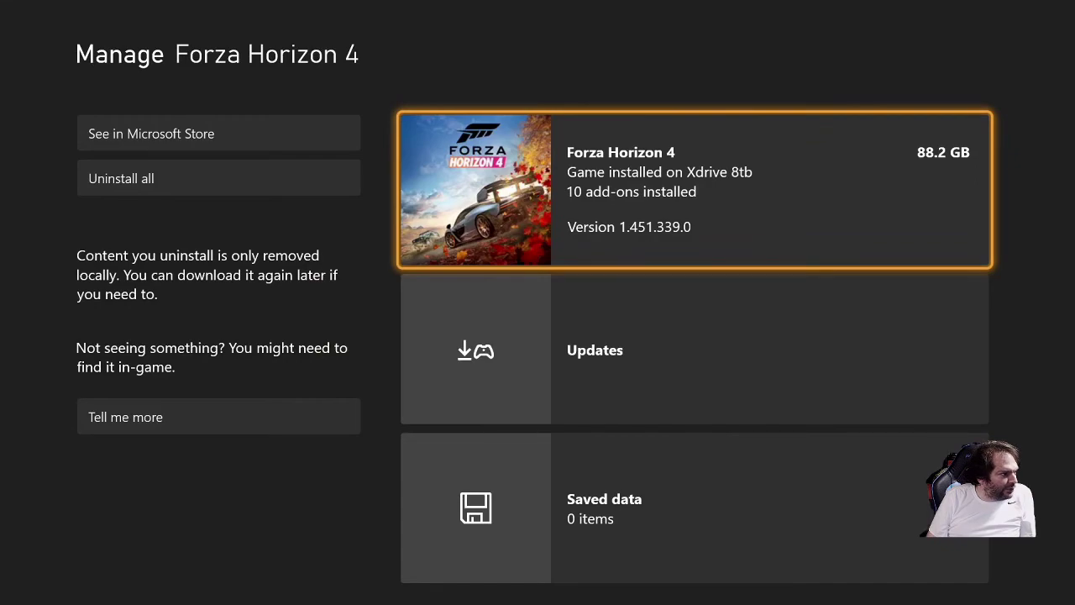
- Open the move or copy options for the Forza Horizon 4 installation on Xdrive 8tb
{"action": "key", "text": "Left"}
{"action": "key", "text": "Right"}
{"action": "key", "text": "Return"}
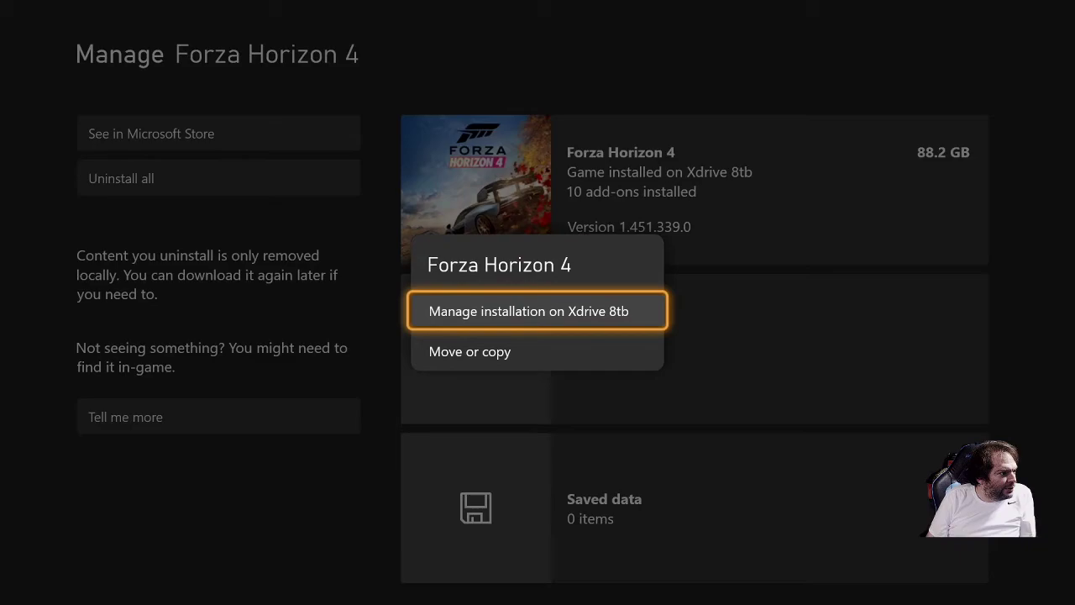
{"action": "key", "text": "Down"}
{"action": "key", "text": "Return"}
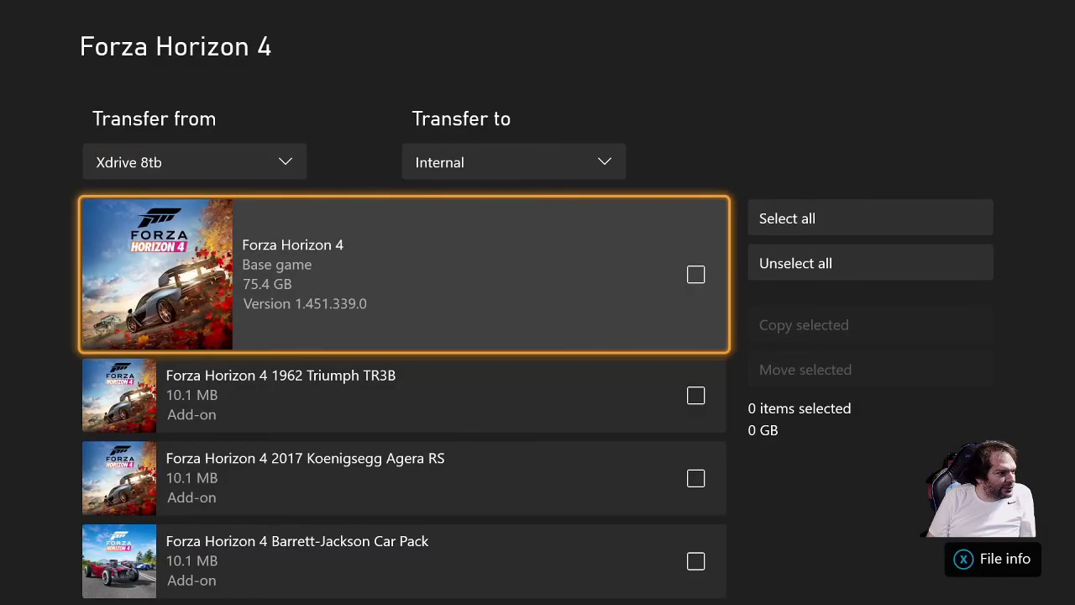
- Select Forza Horizon 4 with all its add-ons and move them from Xdrive 8tb to Internal
{"action": "key", "text": "Right"}
{"action": "key", "text": "Return"}
{"action": "key", "text": "Left"}
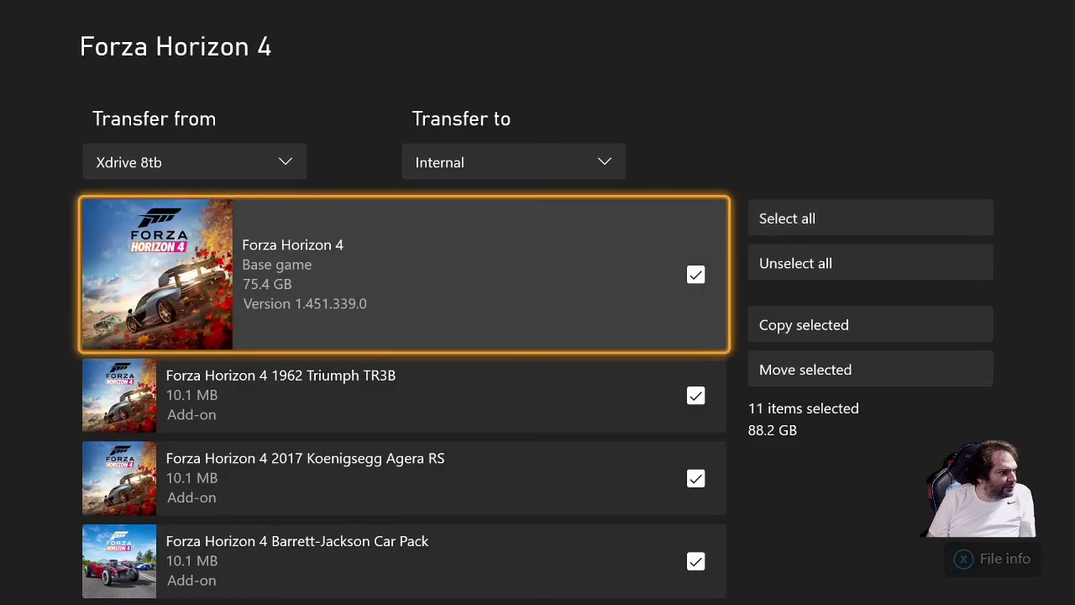
{"action": "key", "text": "Right"}
{"action": "key", "text": "Left"}
{"action": "key", "text": "Up"}
{"action": "key", "text": "Right"}
{"action": "key", "text": "Down"}
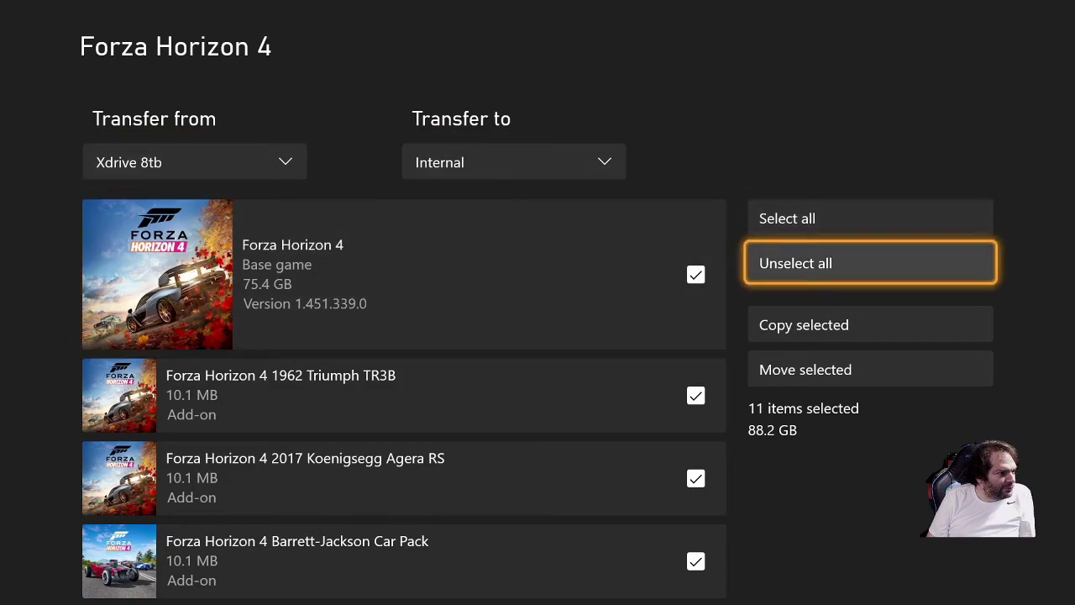
{"action": "key", "text": "Down"}
{"action": "key", "text": "Down"}
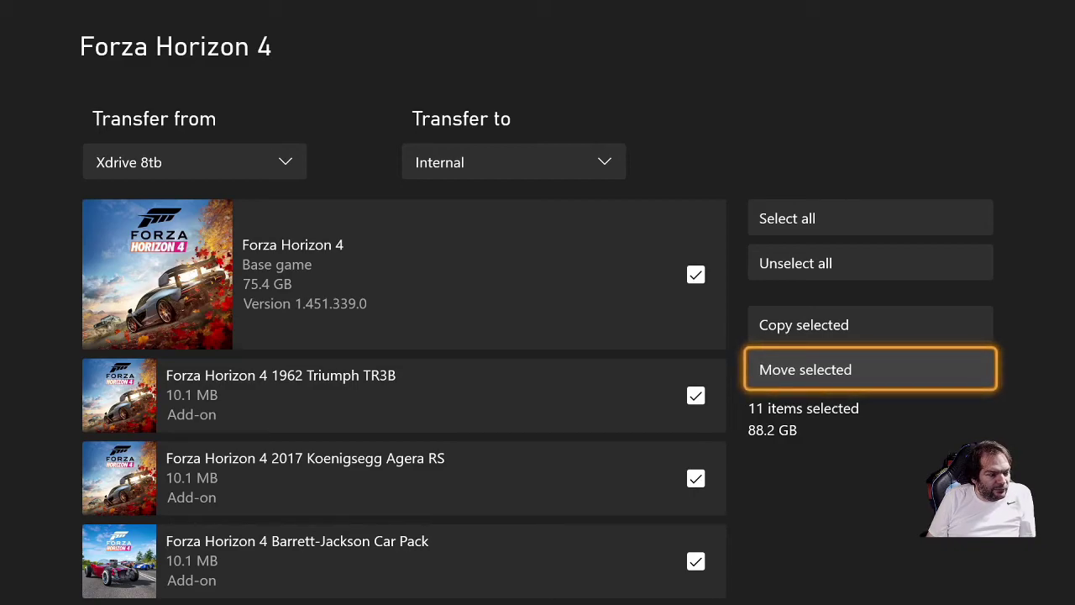
{"action": "key", "text": "Return"}
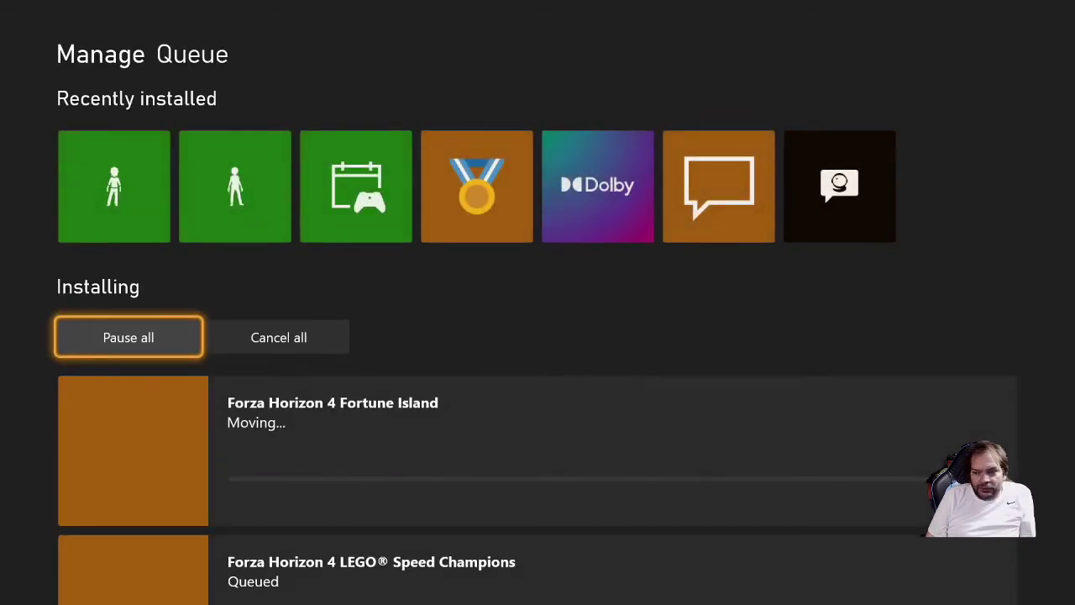
- Look through the queue for the progress of the Forza Horizon 4 items being moved
{"action": "key", "text": "Down"}
{"action": "key", "text": "Down"}
{"action": "key", "text": "Down"}
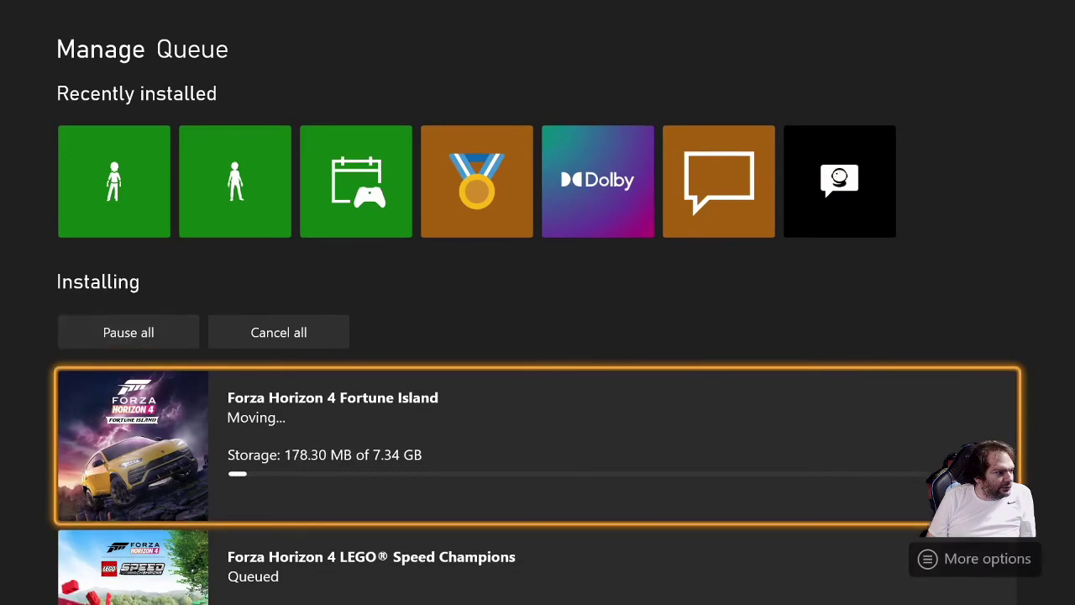
{"action": "key", "text": "Up"}
{"action": "key", "text": "Up"}
{"action": "key", "text": "Up"}
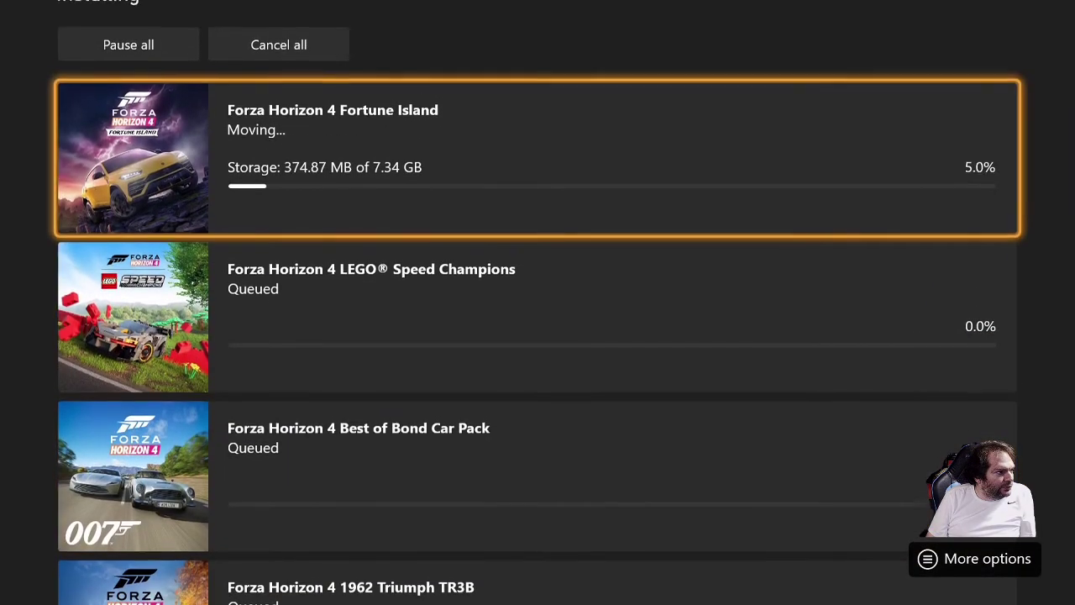
{"action": "key", "text": "Down"}
{"action": "key", "text": "Down"}
{"action": "key", "text": "Down"}
{"action": "key", "text": "Down"}
{"action": "key", "text": "Down"}
{"action": "key", "text": "Down"}
{"action": "key", "text": "Down"}
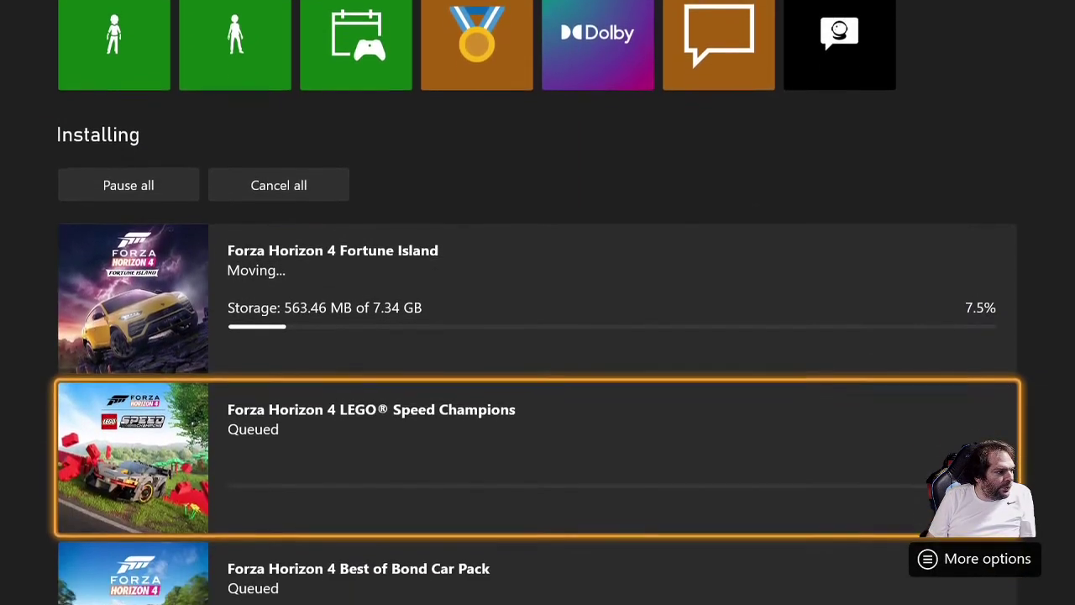
{"action": "key", "text": "Down"}
{"action": "key", "text": "Down"}
{"action": "key", "text": "Down"}
- Leave the queue, return to the installed games list and find Borderlands 3
{"action": "key", "text": "Escape"}
{"action": "key", "text": "Escape"}
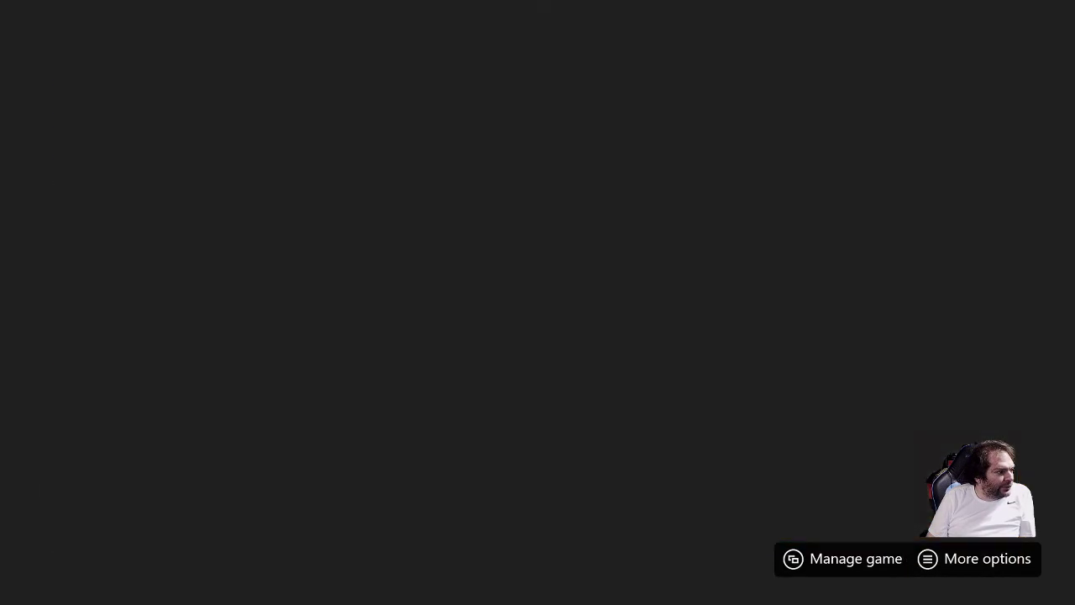
{"action": "key", "text": "Down"}
{"action": "key", "text": "Return"}
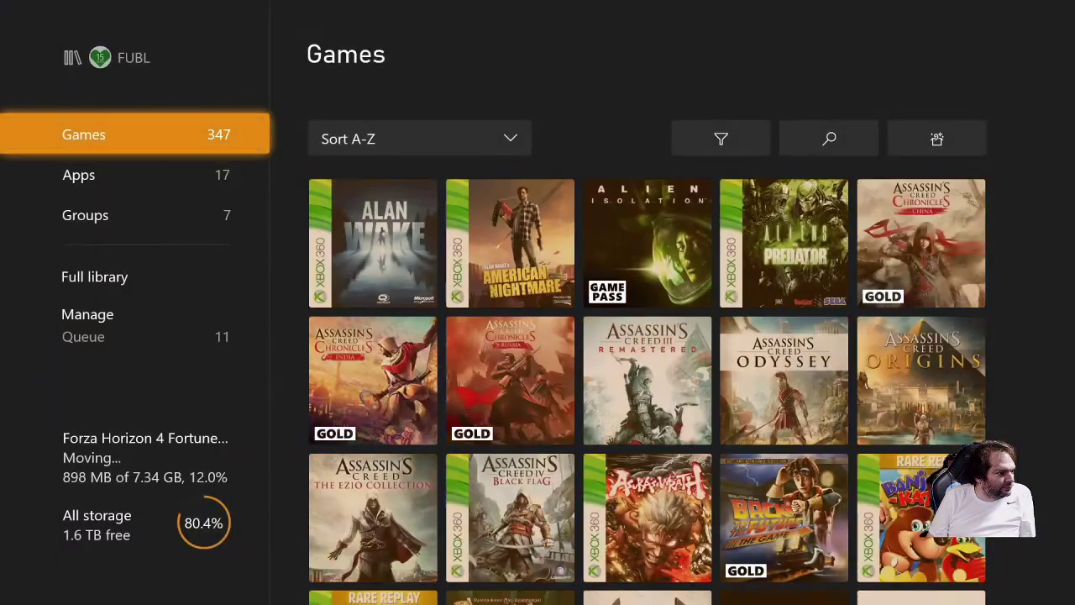
{"action": "key", "text": "Right"}
{"action": "key", "text": "Down"}
{"action": "key", "text": "Down"}
{"action": "key", "text": "Down"}
{"action": "key", "text": "Down"}
{"action": "key", "text": "Down"}
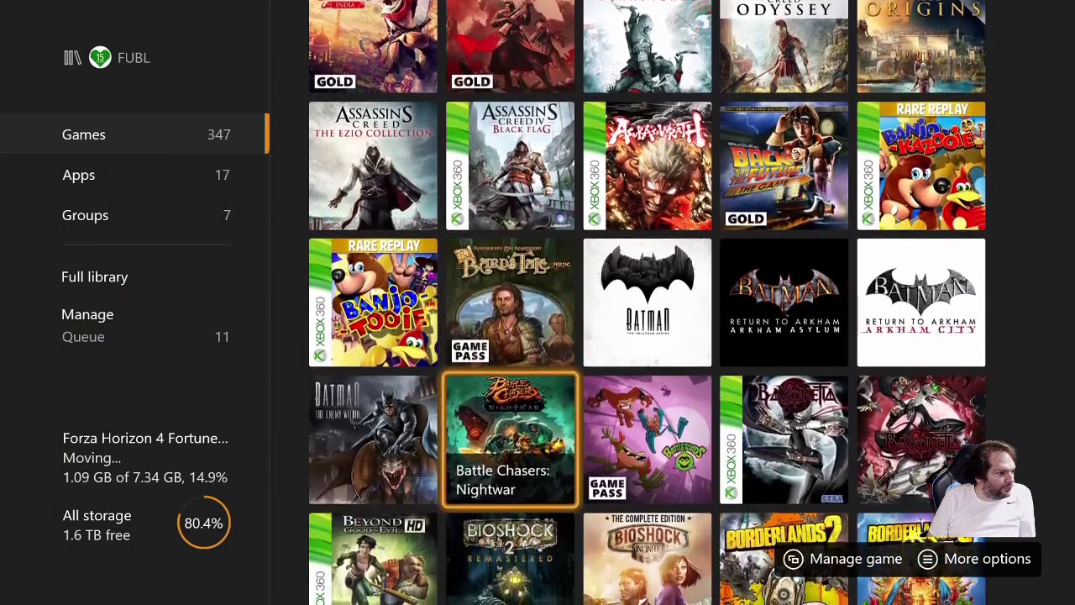
{"action": "key", "text": "Right"}
{"action": "key", "text": "Right"}
{"action": "key", "text": "Right"}
{"action": "key", "text": "Down"}
{"action": "key", "text": "Down"}
{"action": "key", "text": "Left"}
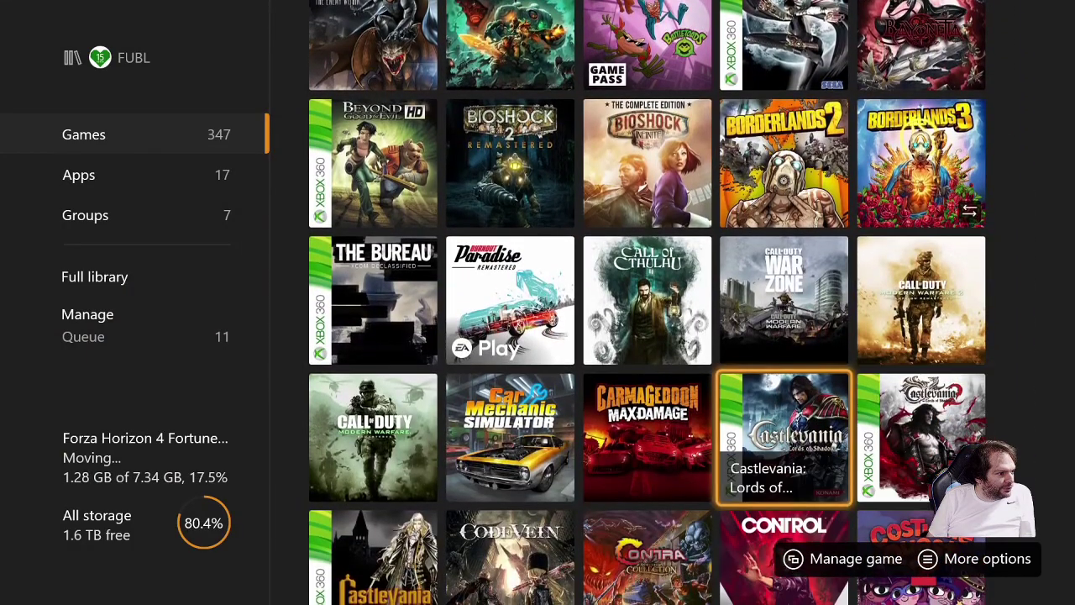
{"action": "key", "text": "Left"}
{"action": "key", "text": "Left"}
{"action": "key", "text": "Right"}
{"action": "key", "text": "Right"}
{"action": "key", "text": "Right"}
{"action": "key", "text": "Up"}
{"action": "key", "text": "Up"}
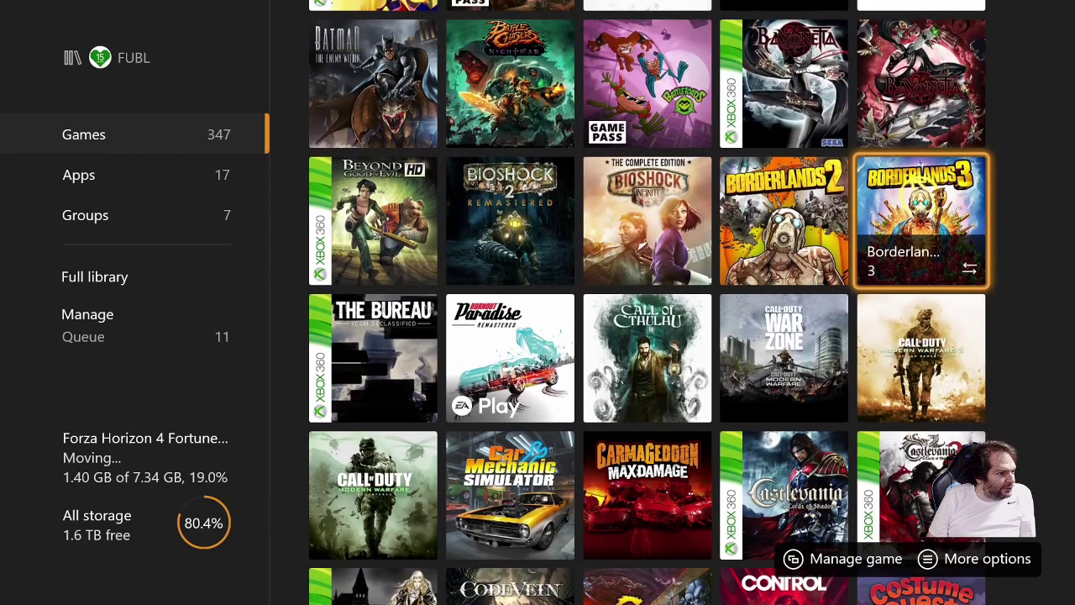
- Open the game and add-ons management page for Borderlands 3
{"action": "key", "text": "Menu"}
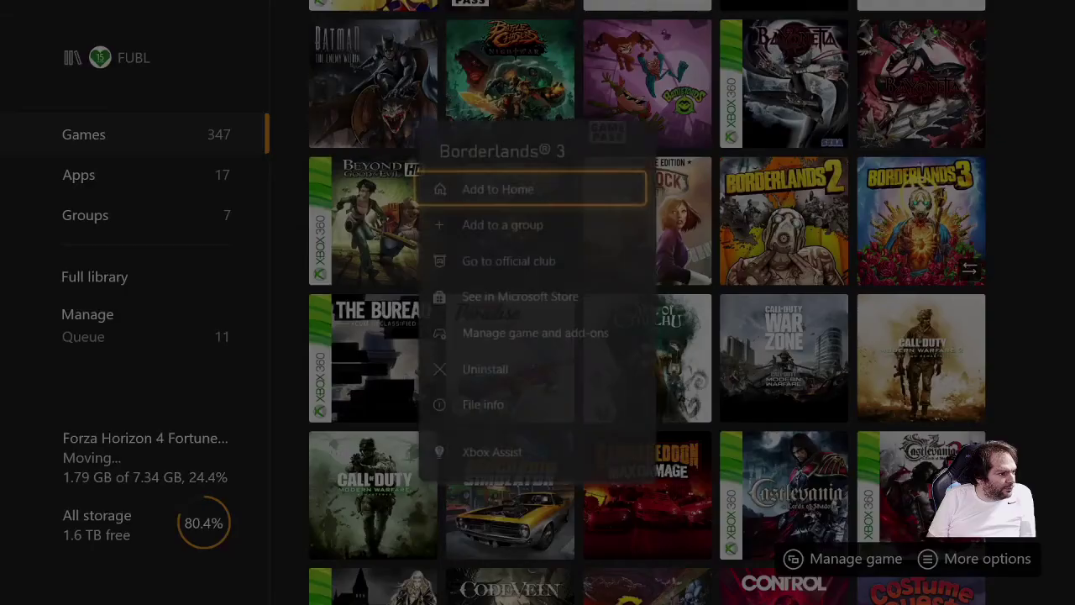
{"action": "key", "text": "Down"}
{"action": "key", "text": "Down"}
{"action": "key", "text": "Down"}
{"action": "key", "text": "Down"}
{"action": "key", "text": "Up"}
{"action": "key", "text": "Up"}
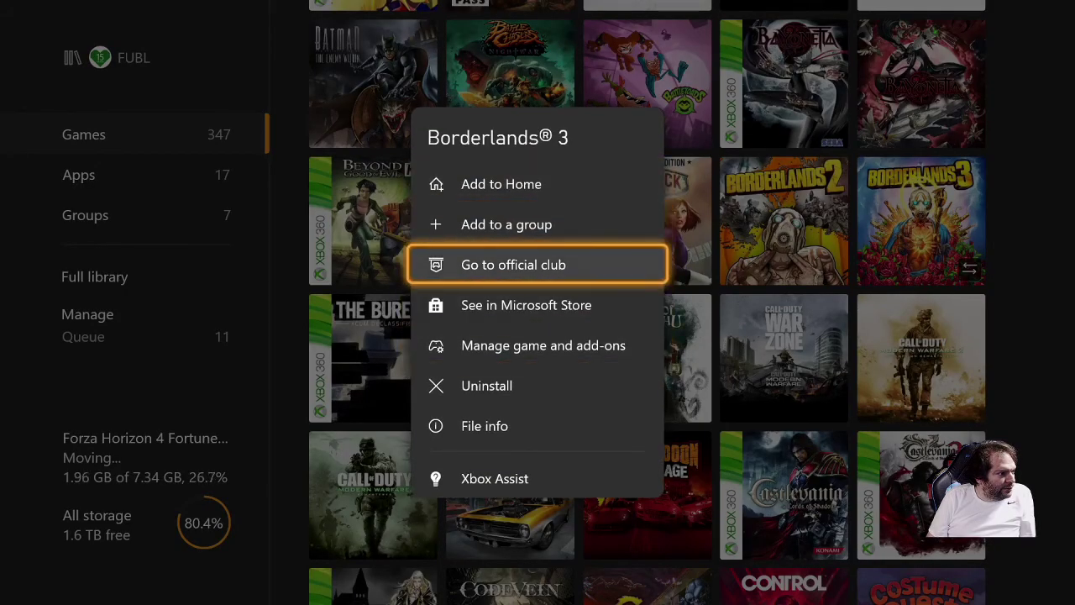
{"action": "key", "text": "Down"}
{"action": "key", "text": "Down"}
{"action": "key", "text": "Return"}
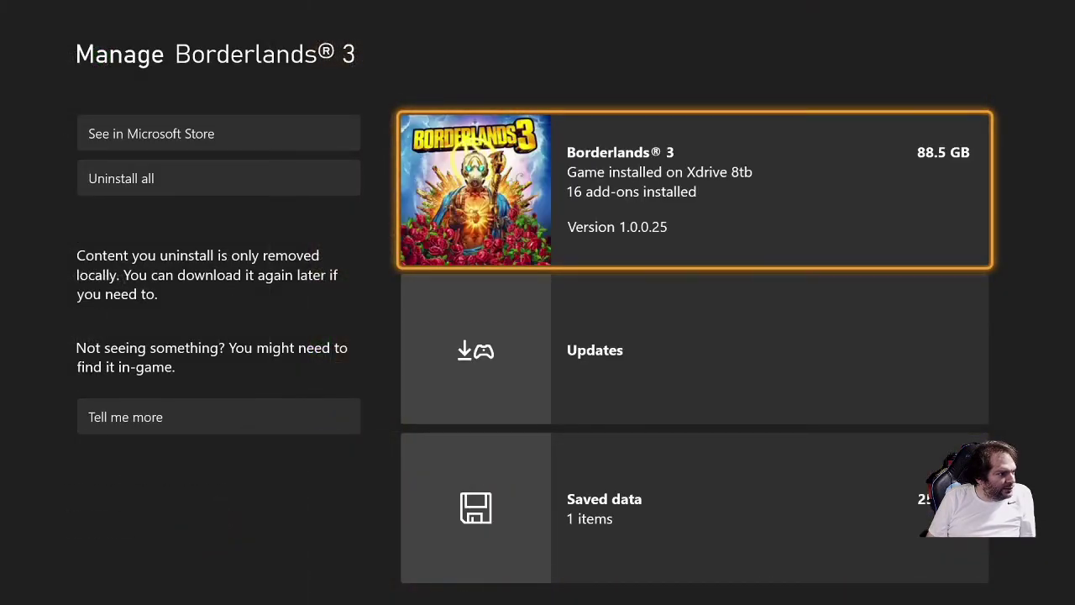
- Open the move or copy options for the Borderlands 3 installation on Xdrive 8tb
{"action": "key", "text": "Menu"}
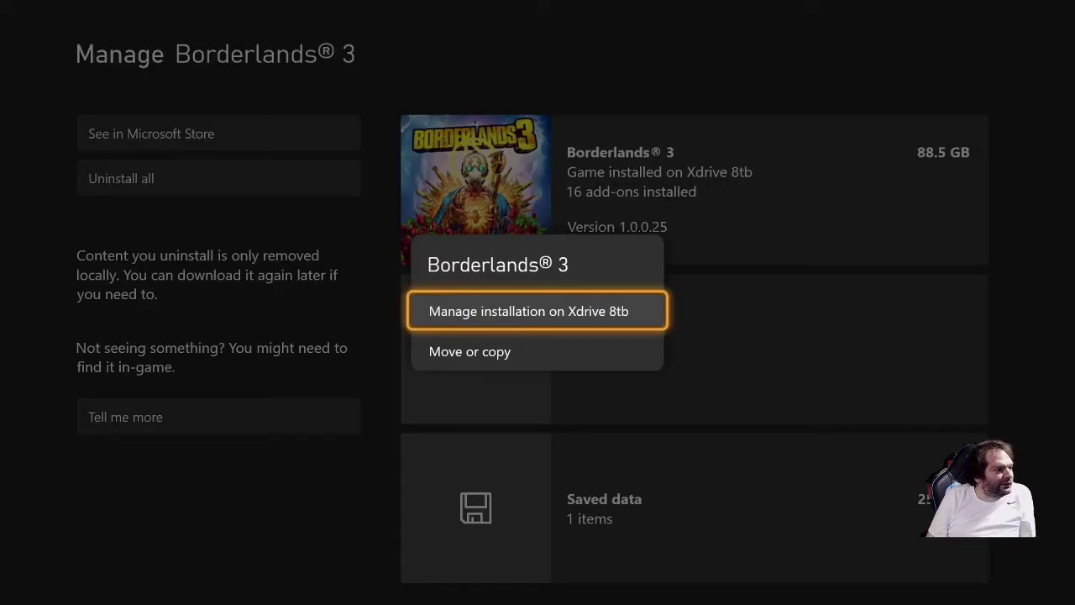
{"action": "key", "text": "Down"}
{"action": "key", "text": "Return"}
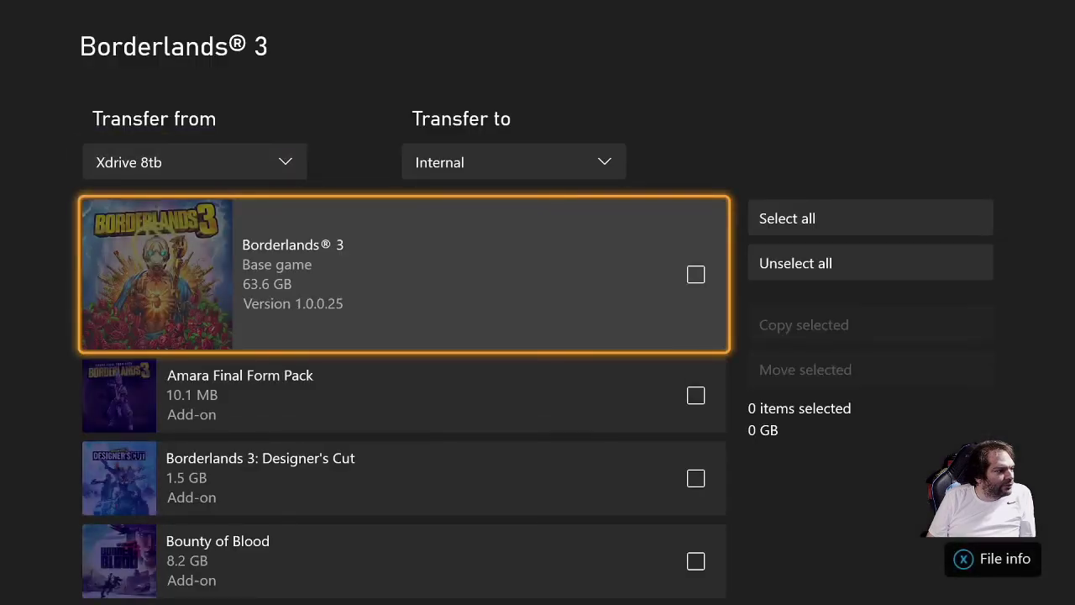
- Select Borderlands 3 with all its add-ons and copy them from Xdrive 8tb to Internal
{"action": "key", "text": "Right"}
{"action": "key", "text": "Return"}
{"action": "key", "text": "Down"}
{"action": "key", "text": "Down"}
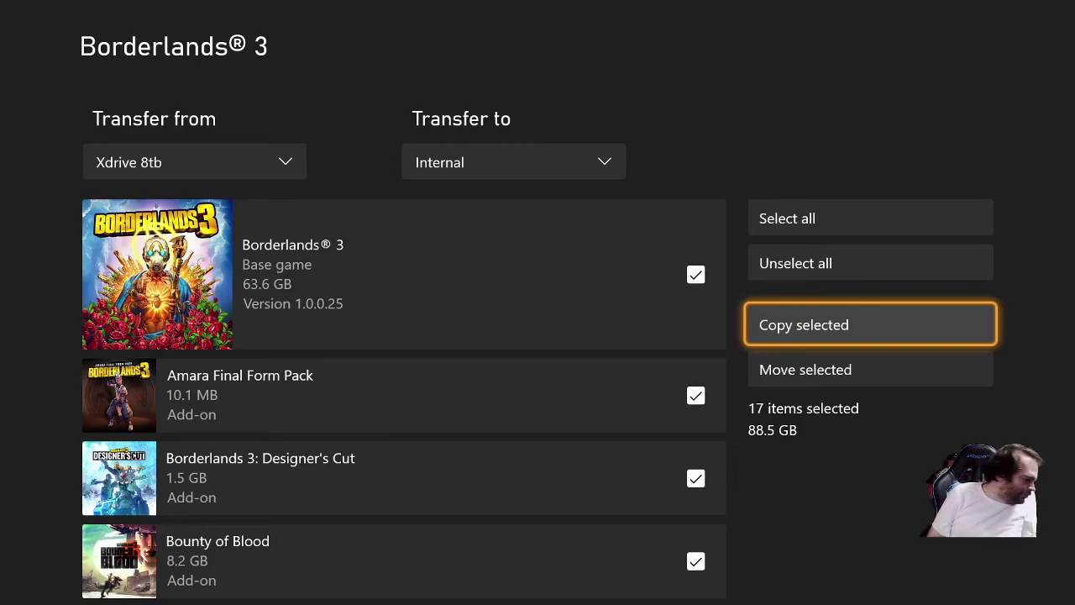
{"action": "key", "text": "Return"}
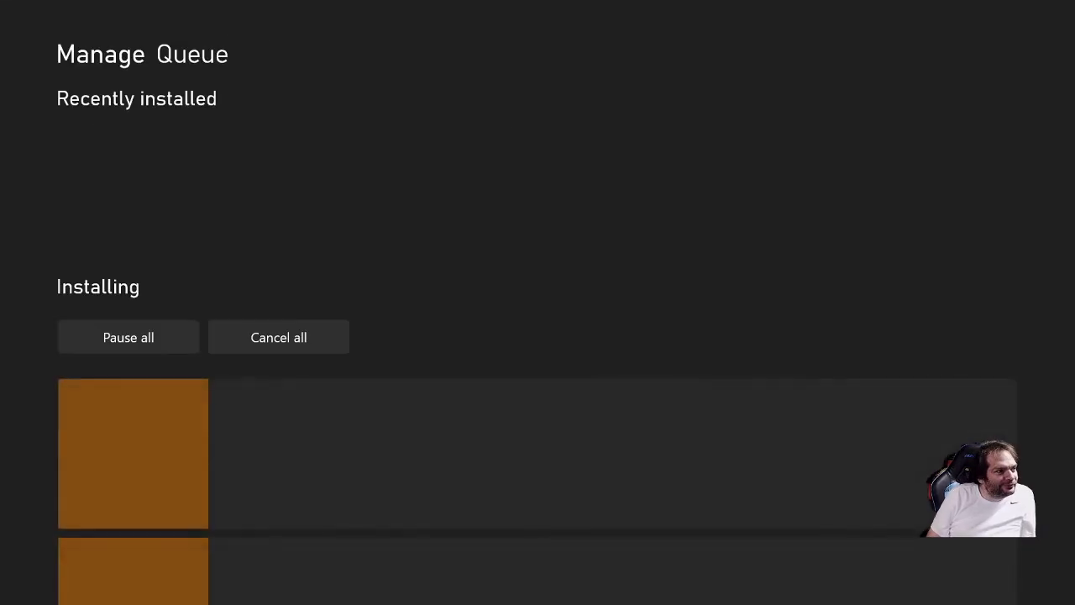
- Look through the queue for the Borderlands 3 items being copied and the other waiting transfers
{"action": "key", "text": "Down"}
{"action": "key", "text": "Down"}
{"action": "key", "text": "Down"}
{"action": "key", "text": "Down"}
{"action": "key", "text": "Down"}
{"action": "key", "text": "Down"}
{"action": "key", "text": "Down"}
{"action": "key", "text": "Down"}
{"action": "key", "text": "Down"}
{"action": "key", "text": "Down"}
{"action": "key", "text": "Down"}
{"action": "key", "text": "Down"}
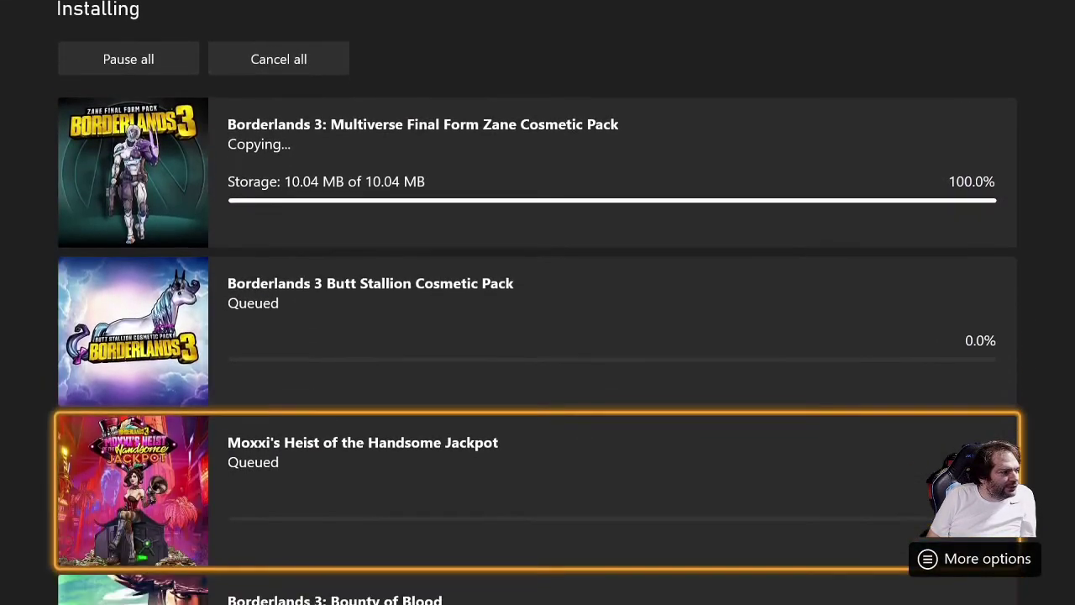
{"action": "key", "text": "Down"}
{"action": "key", "text": "Down"}
{"action": "key", "text": "Down"}
{"action": "key", "text": "Down"}
{"action": "key", "text": "Down"}
{"action": "key", "text": "Down"}
{"action": "key", "text": "Down"}
{"action": "key", "text": "Down"}
{"action": "key", "text": "Down"}
{"action": "key", "text": "Down"}
{"action": "key", "text": "Down"}
{"action": "key", "text": "Down"}
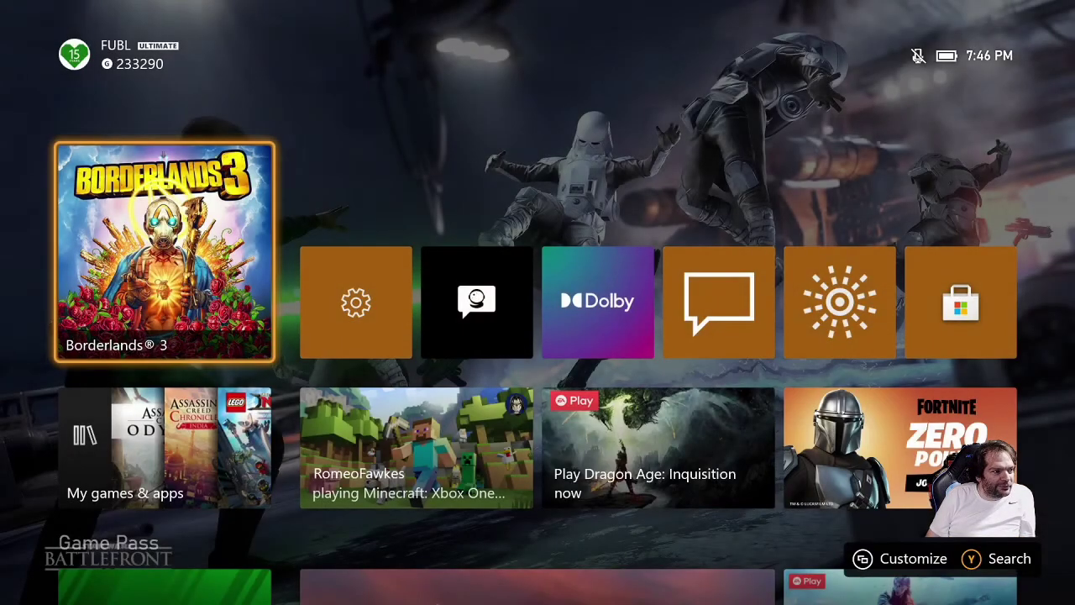
- Open My games & apps from the Home screen
{"action": "key", "text": "Right"}
{"action": "key", "text": "Left"}
{"action": "key", "text": "Down"}
{"action": "key", "text": "Return"}
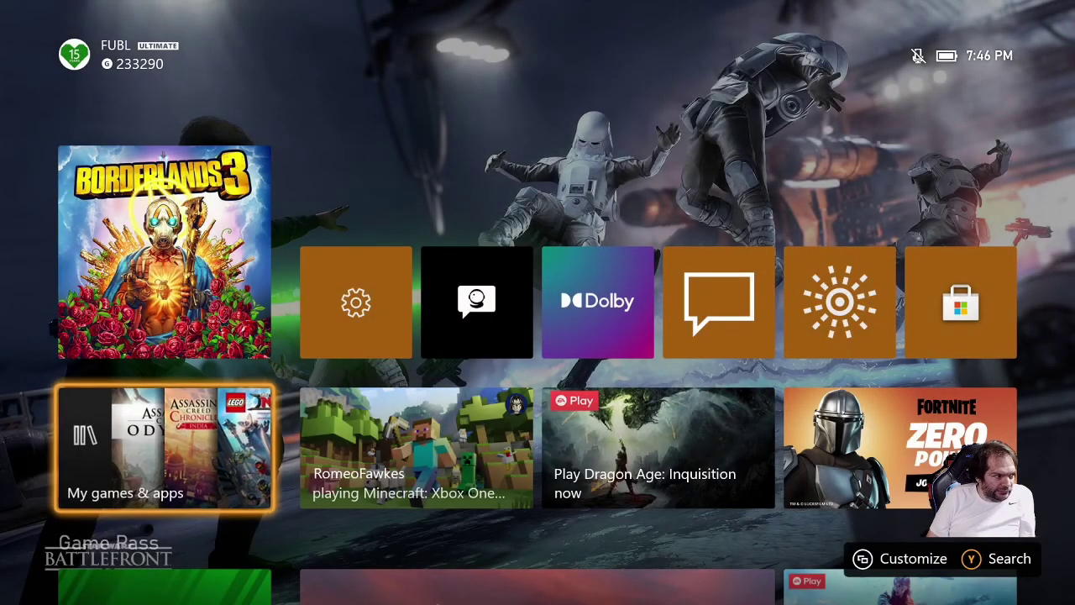
- Look through the unfiltered list of installed games, down to the Castlevania titles
{"action": "key", "text": "Right"}
{"action": "key", "text": "Right"}
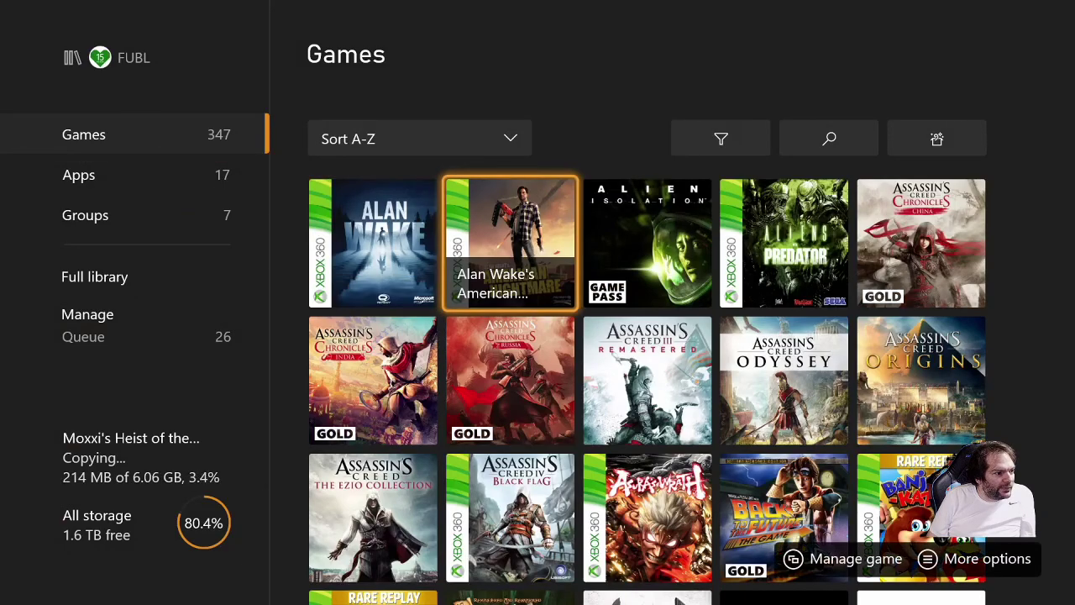
{"action": "key", "text": "Right"}
{"action": "key", "text": "Right"}
{"action": "key", "text": "Right"}
{"action": "key", "text": "Down"}
{"action": "key", "text": "Down"}
{"action": "key", "text": "Down"}
{"action": "key", "text": "Down"}
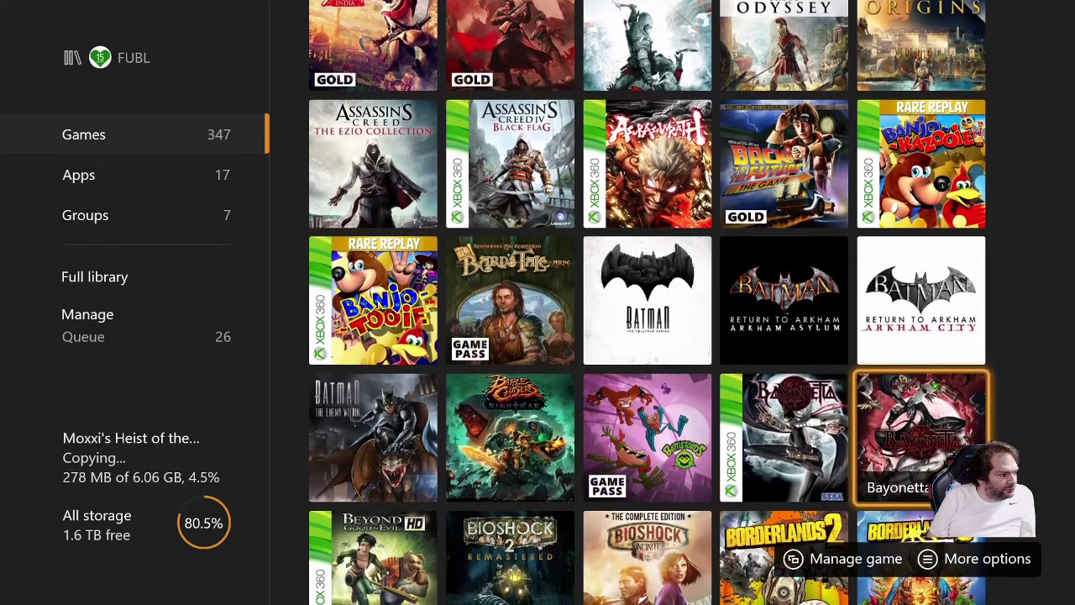
{"action": "key", "text": "Left"}
{"action": "key", "text": "Left"}
{"action": "key", "text": "Left"}
{"action": "key", "text": "Down"}
{"action": "key", "text": "Right"}
{"action": "key", "text": "Right"}
{"action": "key", "text": "Right"}
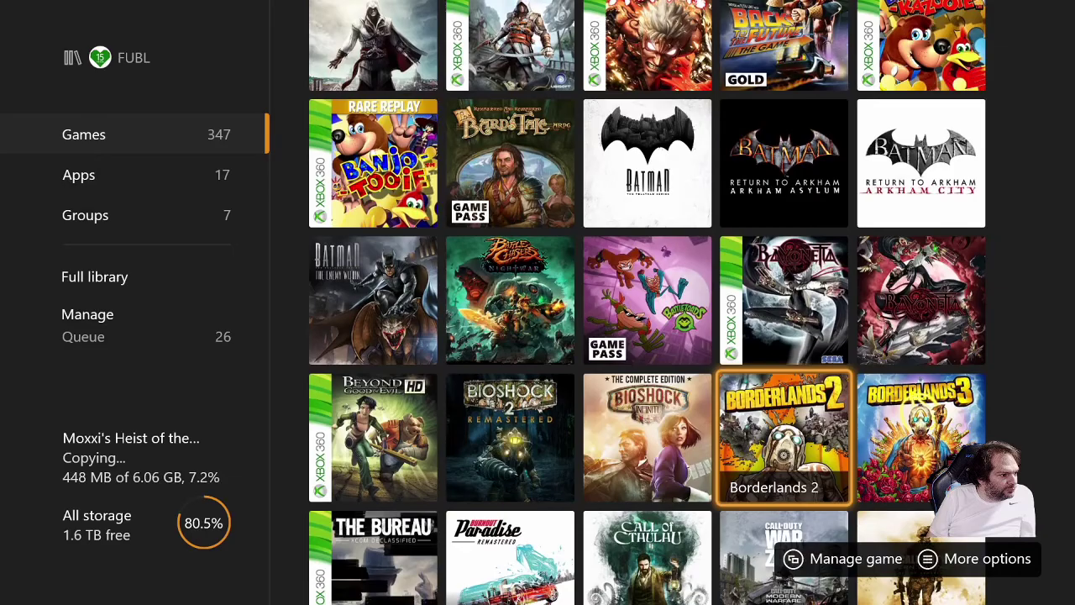
{"action": "key", "text": "Down"}
{"action": "key", "text": "Left"}
{"action": "key", "text": "Down"}
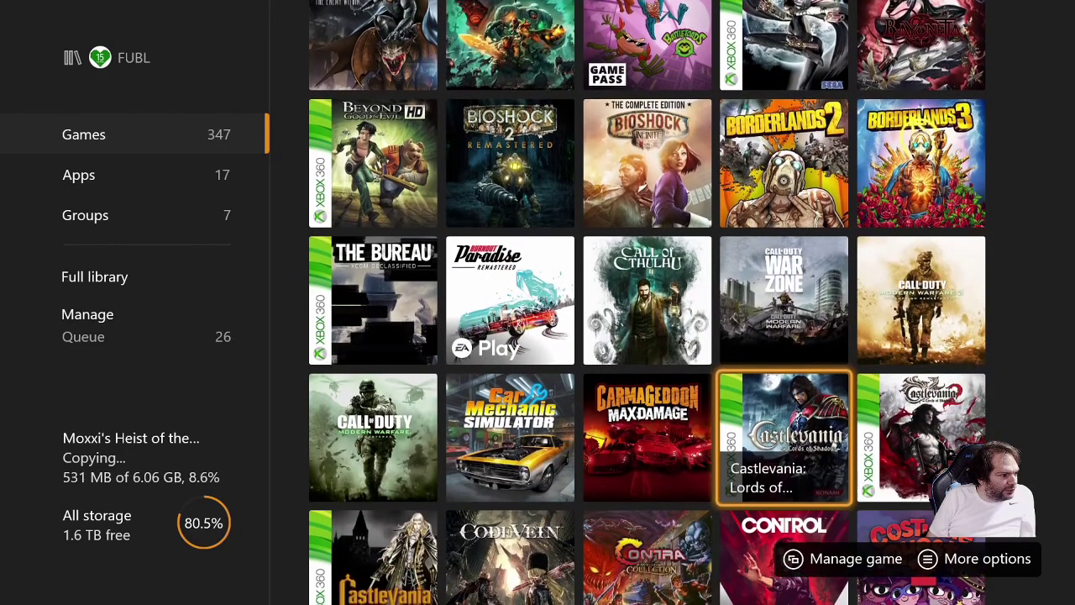
- Filter the installed games to those optimized for Xbox Series X|S
{"action": "key", "text": "Up"}
{"action": "key", "text": "Up"}
{"action": "key", "text": "Up"}
{"action": "key", "text": "Up"}
{"action": "key", "text": "Up"}
{"action": "key", "text": "Up"}
{"action": "key", "text": "Up"}
{"action": "key", "text": "Up"}
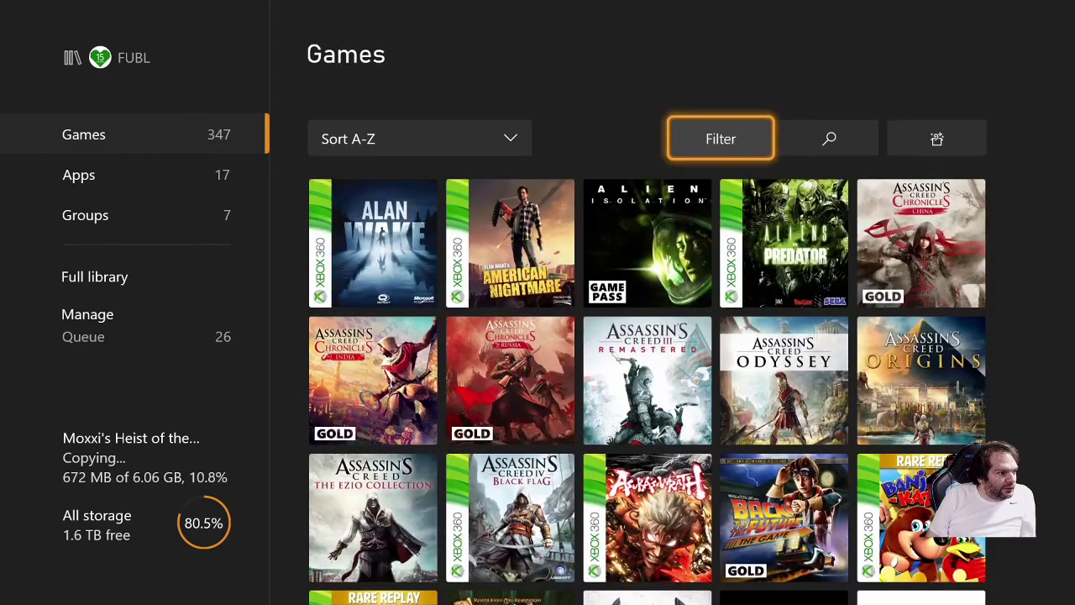
{"action": "key", "text": "Return"}
{"action": "key", "text": "Down"}
{"action": "key", "text": "Return"}
{"action": "key", "text": "Down"}
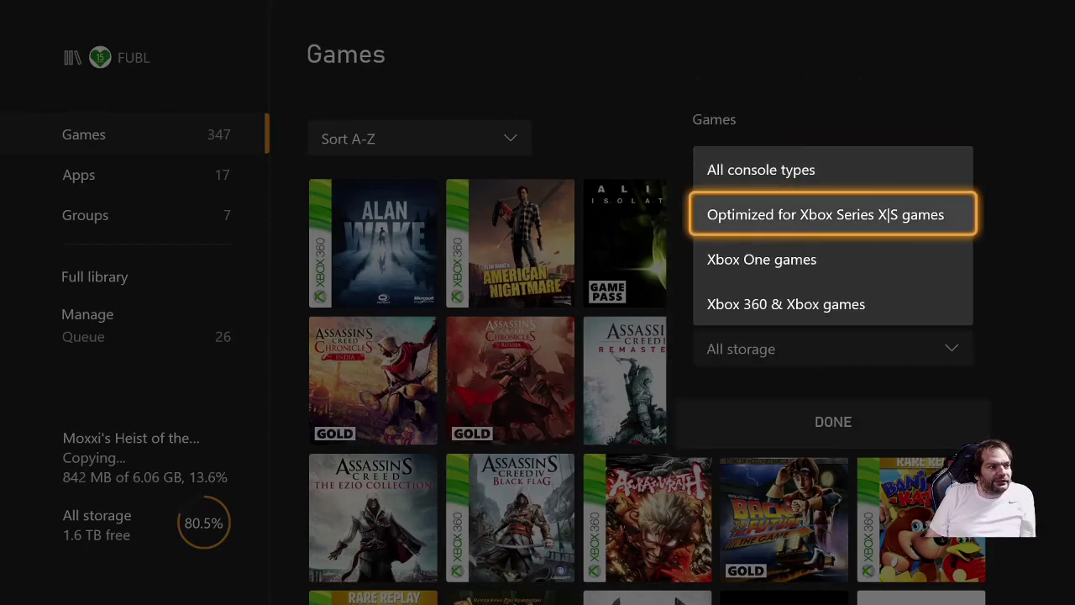
{"action": "key", "text": "Return"}
{"action": "key", "text": "Escape"}
- Open the game and add-ons management page for Gears Tactics
{"action": "key", "text": "Down"}
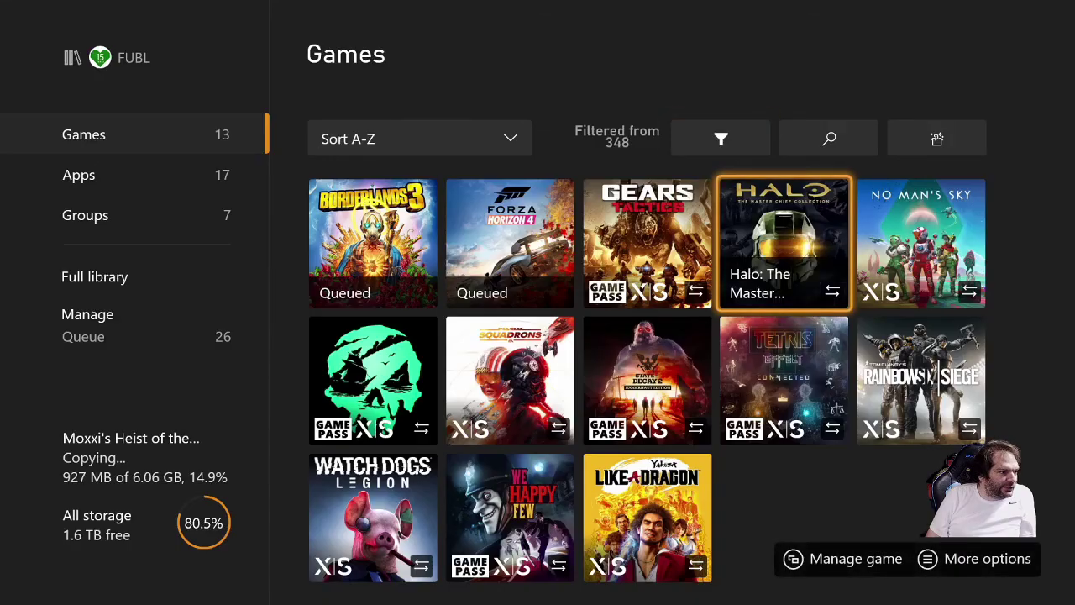
{"action": "key", "text": "Left"}
{"action": "key", "text": "Menu"}
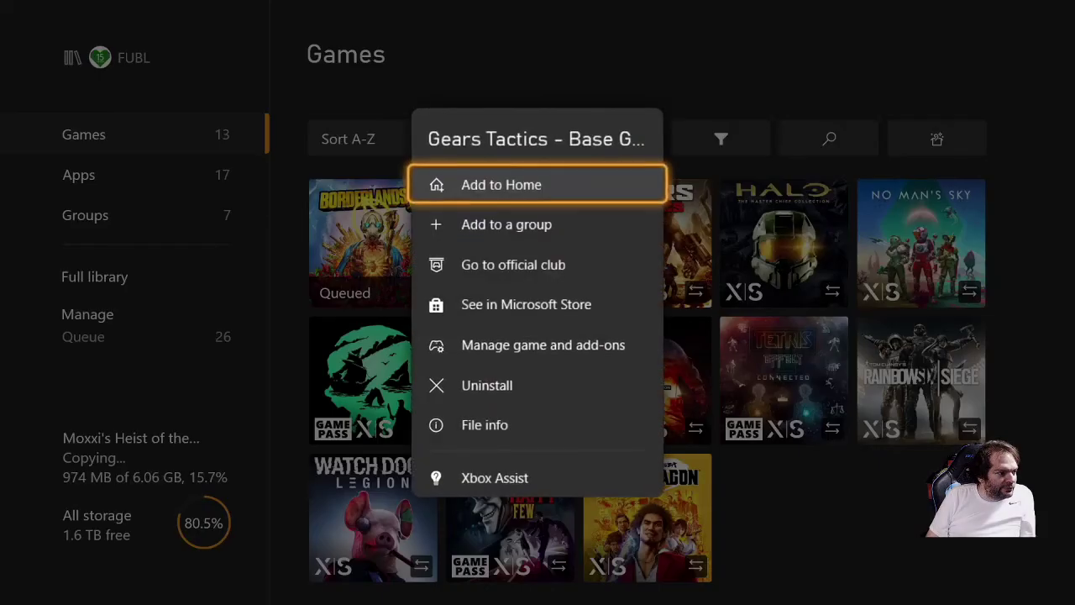
{"action": "key", "text": "Down"}
{"action": "key", "text": "Down"}
{"action": "key", "text": "Down"}
{"action": "key", "text": "Down"}
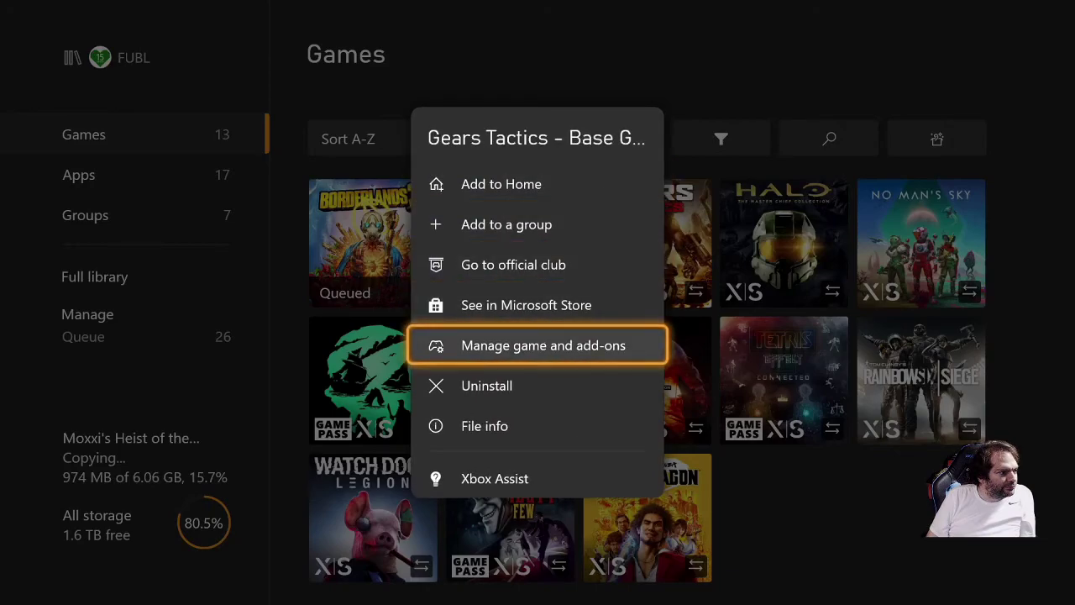
{"action": "key", "text": "Up"}
{"action": "key", "text": "Down"}
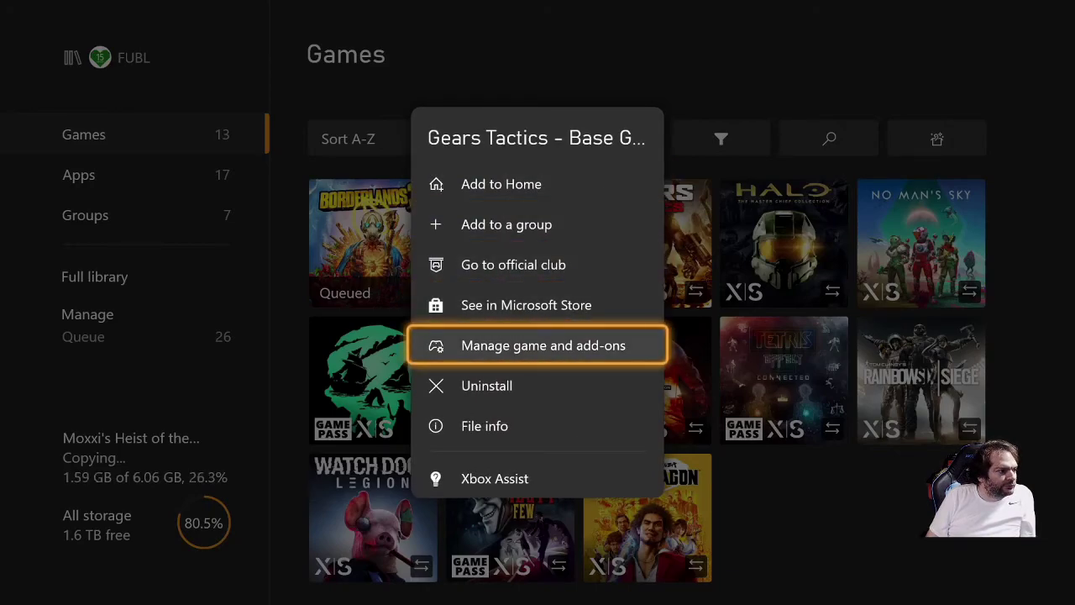
{"action": "key", "text": "Return"}
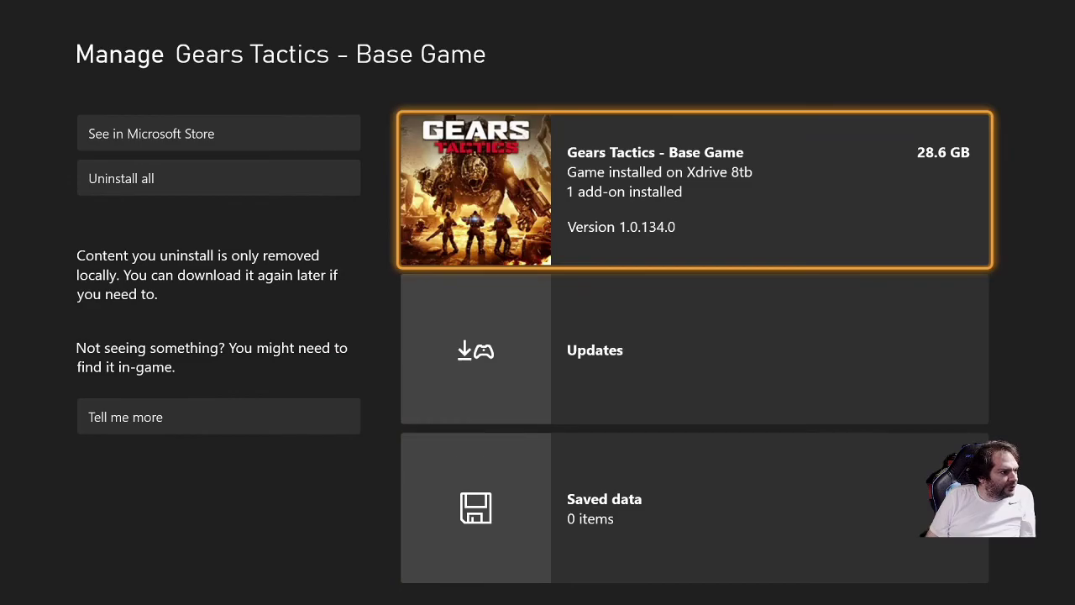
- Move the Gears Tactics base game and its Thrashball Cole Character Pack from Xdrive 8tb to Internal storage
{"action": "key", "text": "Return"}
{"action": "key", "text": "Return"}
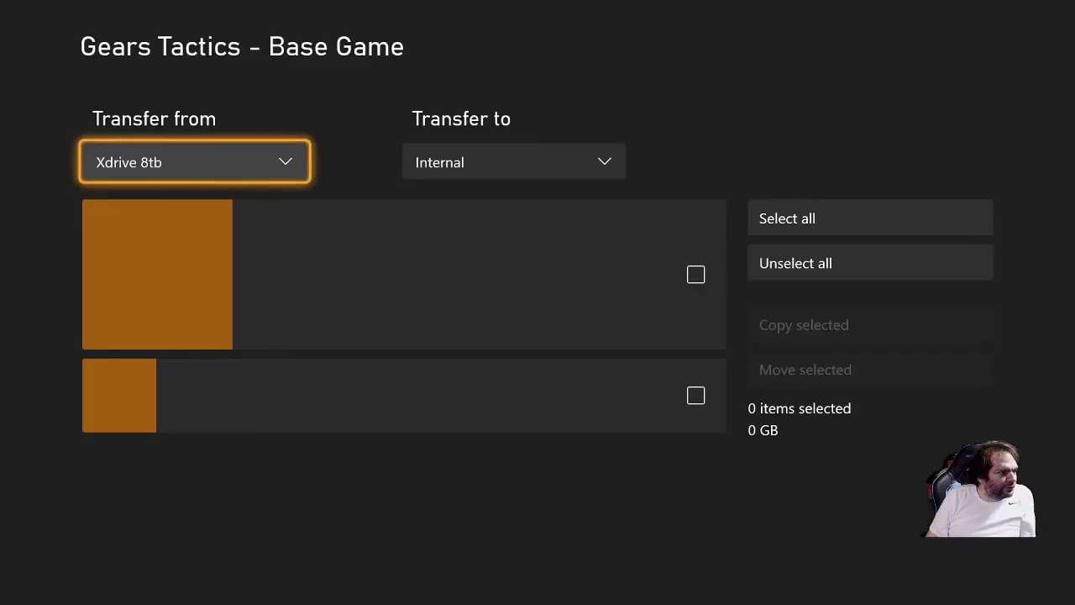
{"action": "key", "text": "Right"}
{"action": "key", "text": "Right"}
{"action": "key", "text": "Return"}
{"action": "key", "text": "Down"}
{"action": "key", "text": "Down"}
{"action": "key", "text": "Down"}
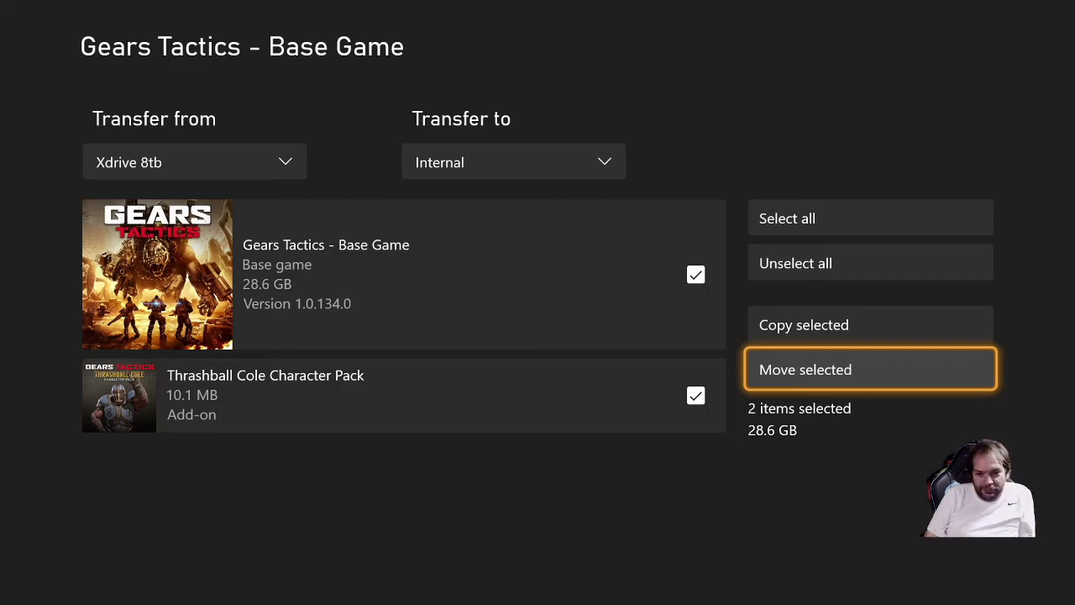
{"action": "key", "text": "Return"}
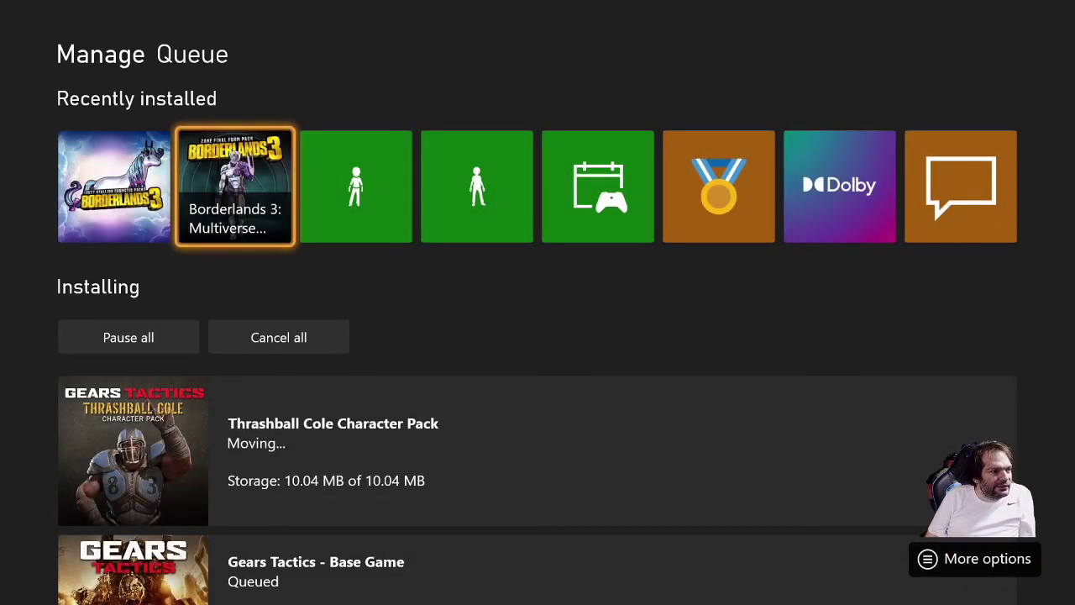
- Leave the installation queue for the Home screen and open My games & apps
{"action": "key", "text": "Right"}
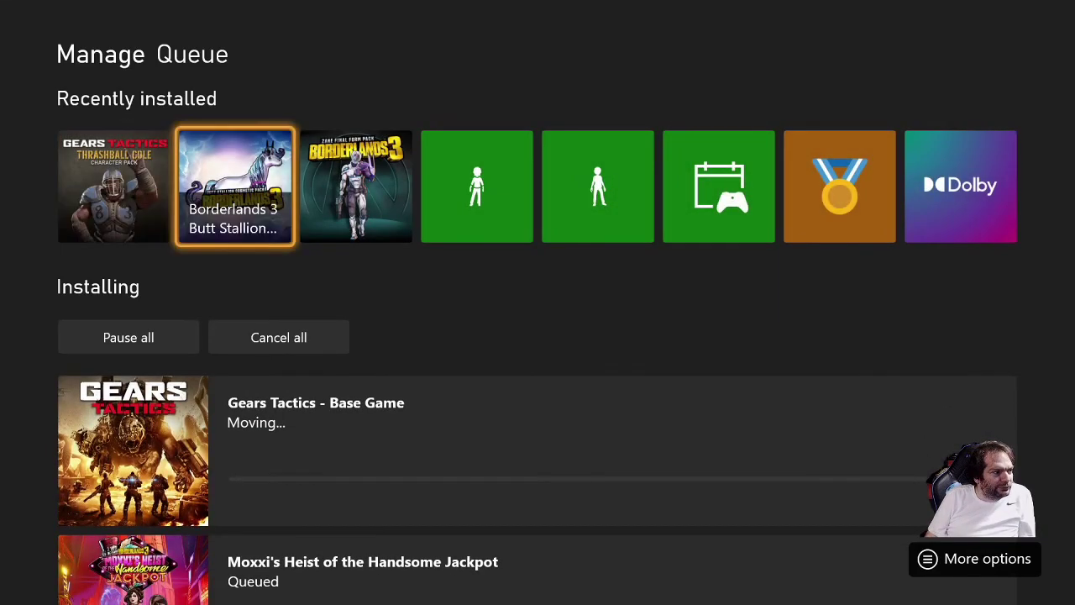
{"action": "key", "text": "Down"}
{"action": "key", "text": "Down"}
{"action": "key", "text": "Down"}
{"action": "key", "text": "Escape"}
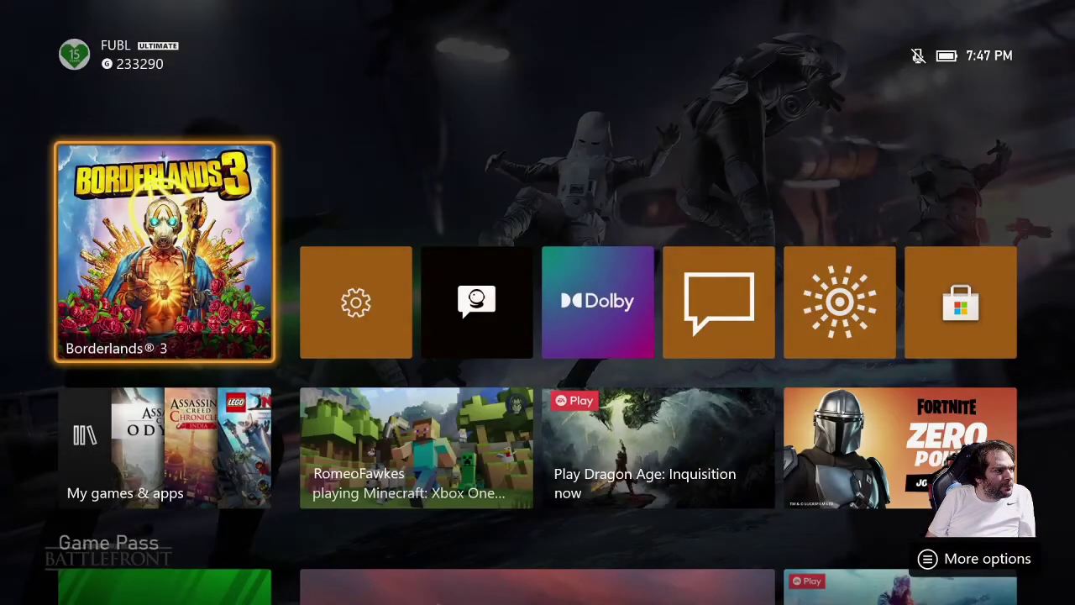
{"action": "key", "text": "Down"}
{"action": "key", "text": "Left"}
{"action": "key", "text": "Return"}
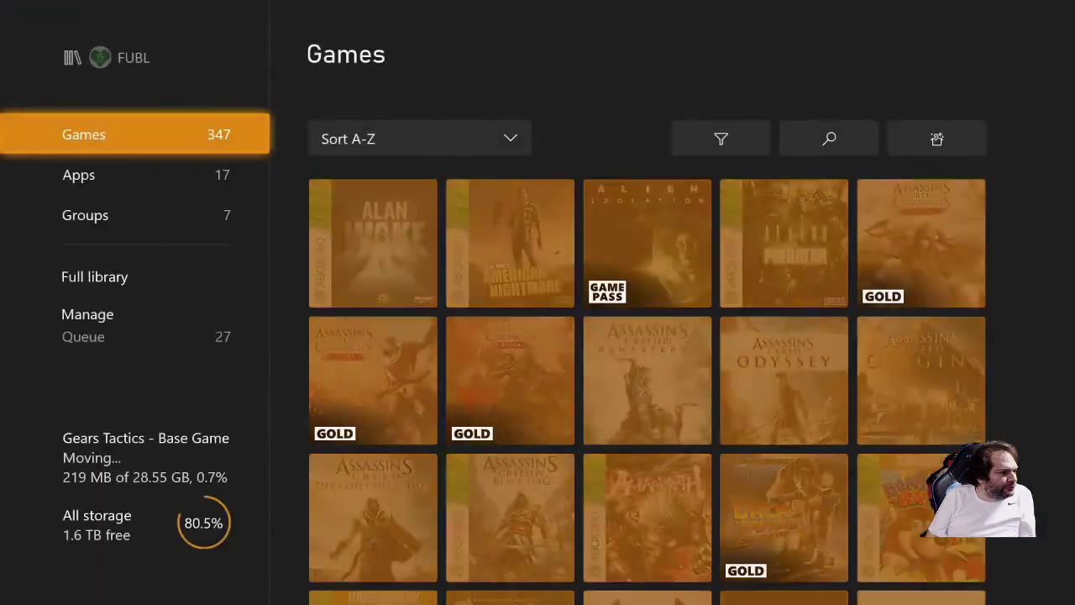
- Filter the installed games by console type to those optimized for Xbox Series X|S
{"action": "key", "text": "Right"}
{"action": "key", "text": "Right"}
{"action": "key", "text": "Up"}
{"action": "key", "text": "Return"}
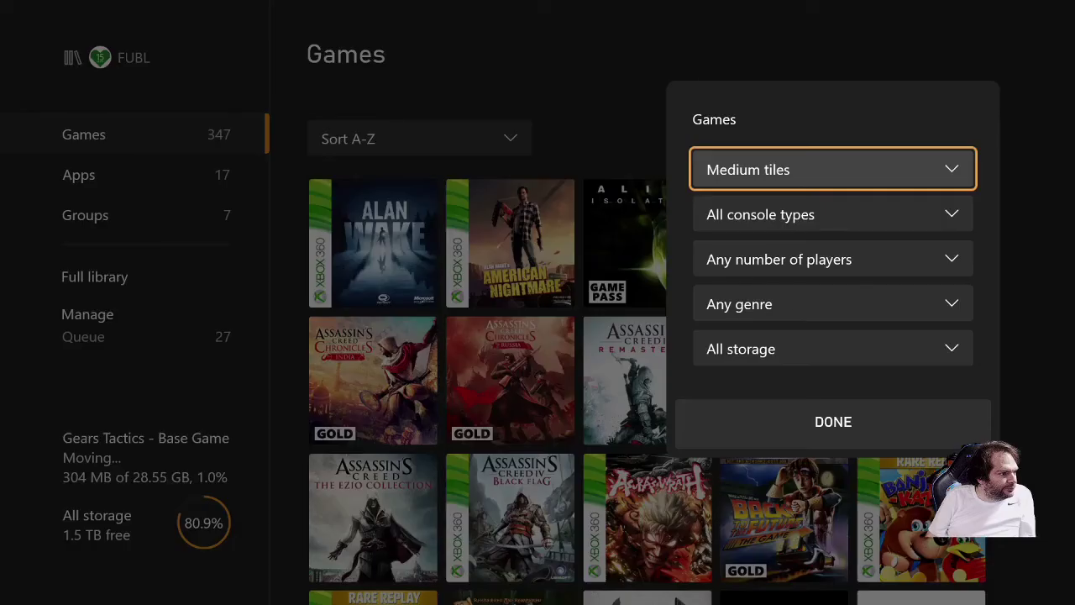
{"action": "key", "text": "Down"}
{"action": "key", "text": "Return"}
{"action": "key", "text": "Down"}
{"action": "key", "text": "Return"}
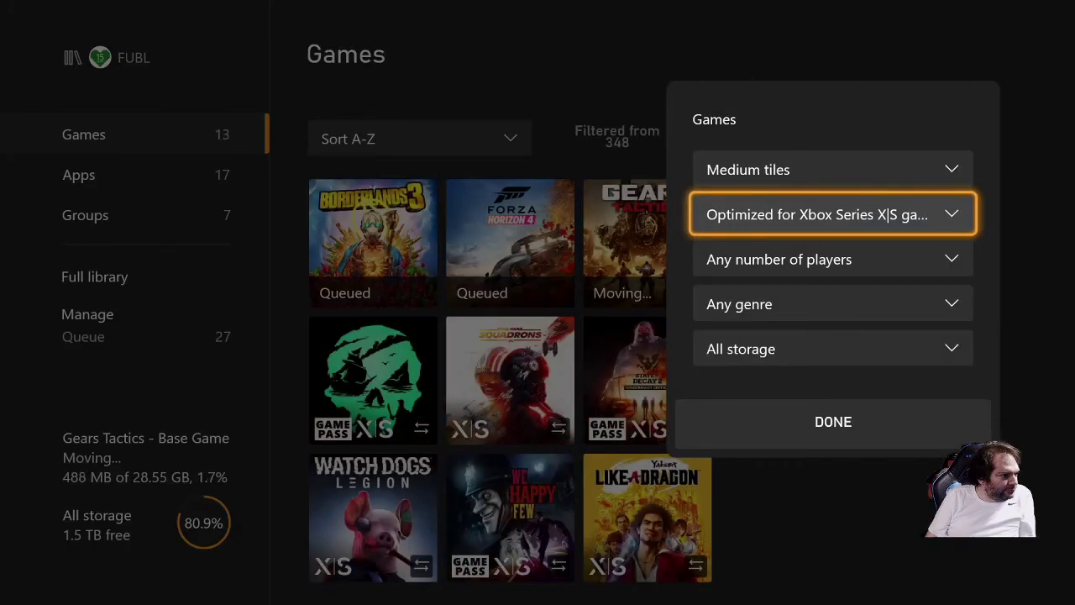
{"action": "key", "text": "Escape"}
- Examine the filtered games for the next one to move, especially Watch Dogs: Legion, We Happy Few and Yakuza: Like a Dragon
{"action": "key", "text": "Down"}
{"action": "key", "text": "Down"}
{"action": "key", "text": "Down"}
{"action": "key", "text": "Left"}
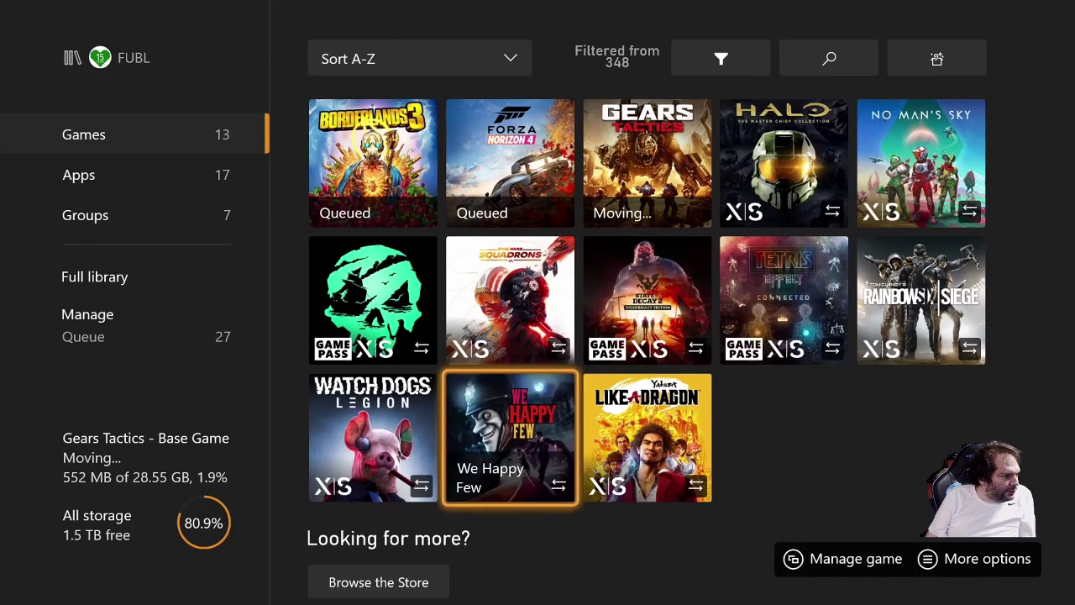
{"action": "key", "text": "Left"}
{"action": "key", "text": "Right"}
{"action": "key", "text": "Right"}
{"action": "key", "text": "Left"}
{"action": "key", "text": "Left"}
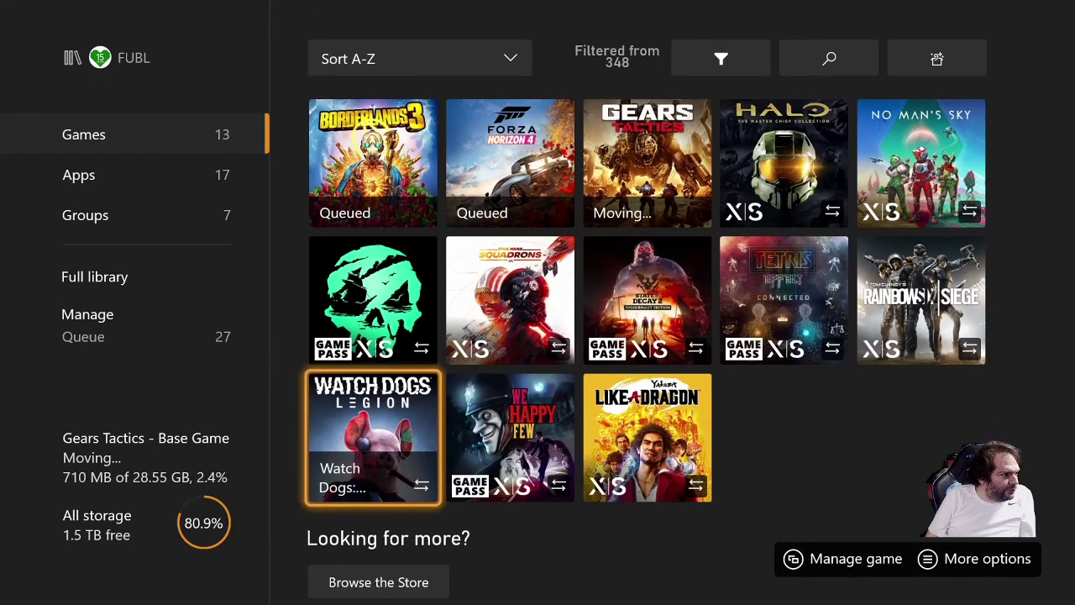
{"action": "key", "text": "Right"}
{"action": "key", "text": "Right"}
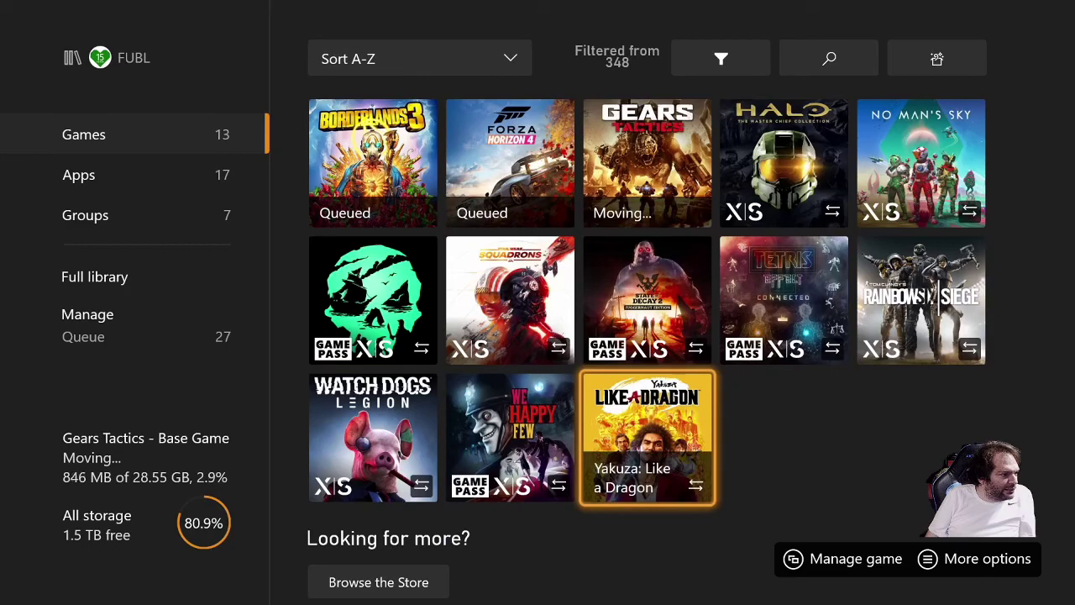
{"action": "key", "text": "Left"}
{"action": "key", "text": "Left"}
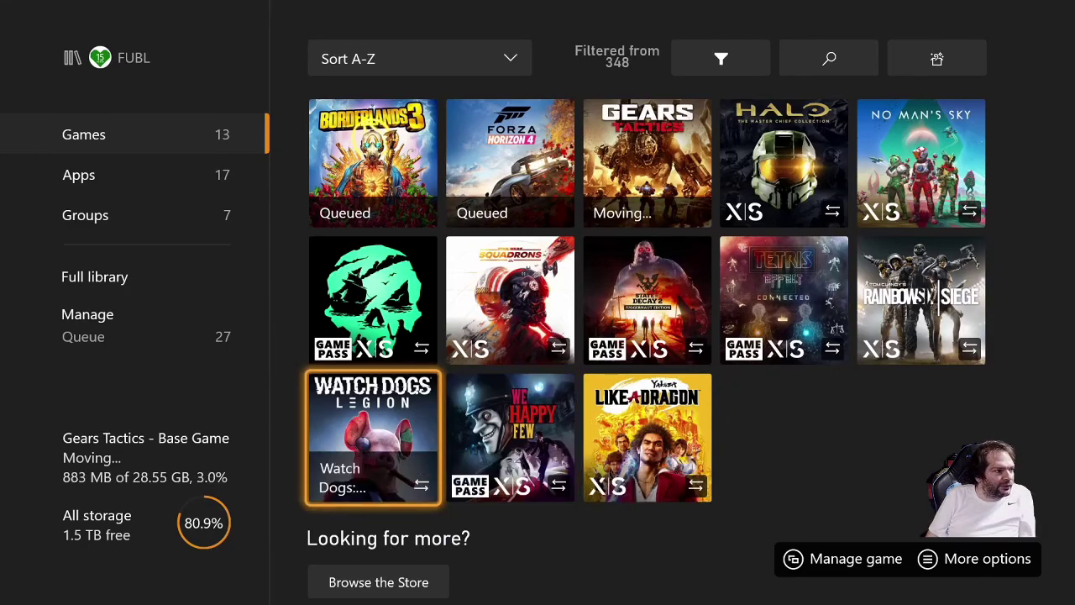
{"action": "key", "text": "Right"}
{"action": "key", "text": "Right"}
{"action": "key", "text": "Up"}
{"action": "key", "text": "Left"}
{"action": "key", "text": "Down"}
{"action": "key", "text": "Right"}
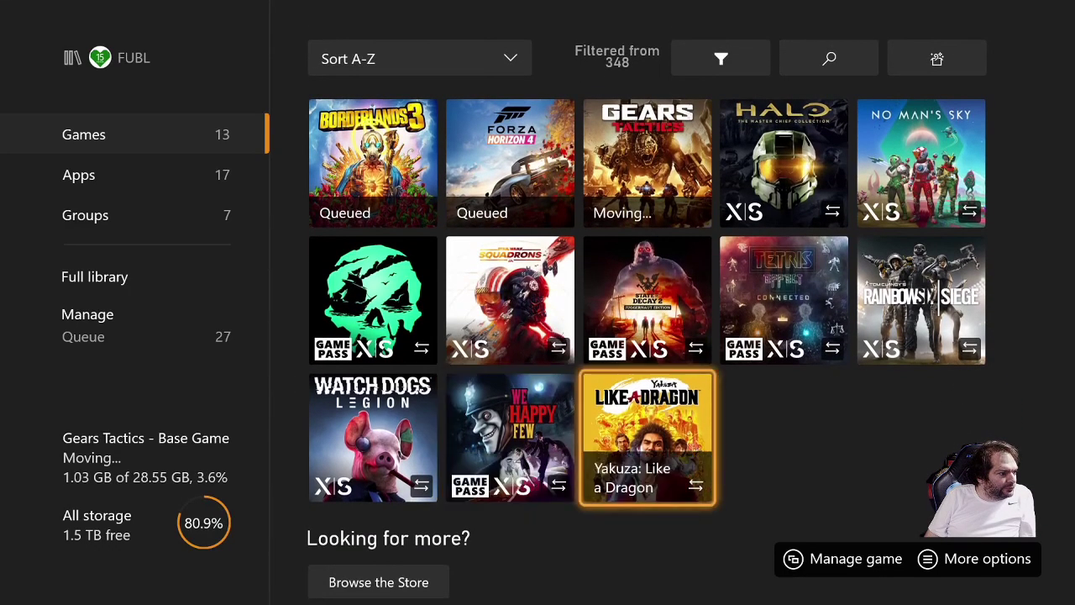
{"action": "key", "text": "Left"}
{"action": "key", "text": "Left"}
{"action": "key", "text": "Right"}
{"action": "key", "text": "Right"}
{"action": "key", "text": "Left"}
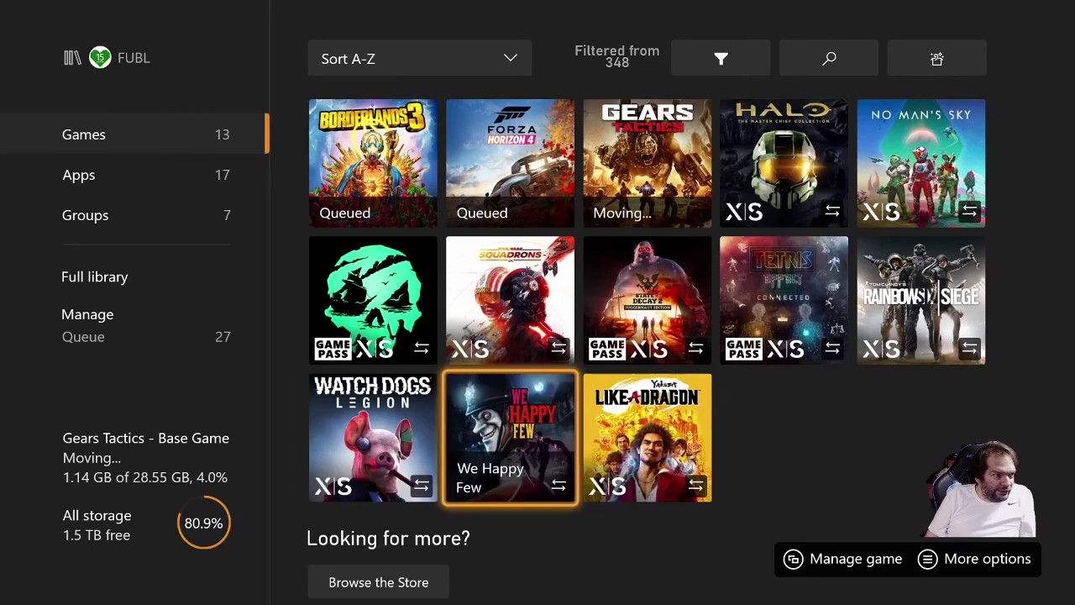
{"action": "key", "text": "Up"}
{"action": "key", "text": "Right"}
{"action": "key", "text": "Right"}
{"action": "key", "text": "Down"}
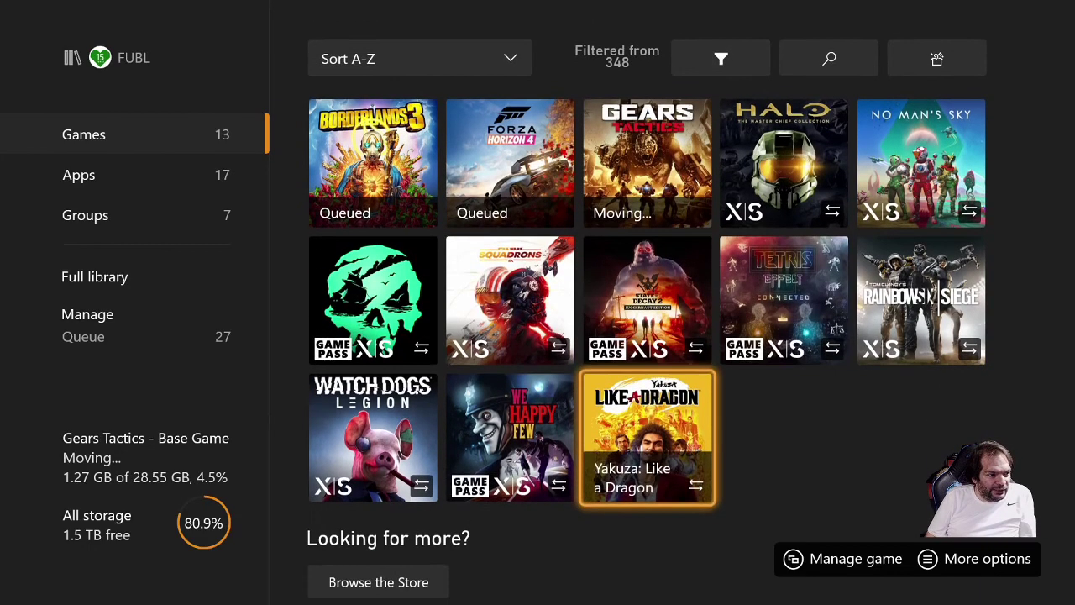
{"action": "key", "text": "Left"}
{"action": "key", "text": "Right"}
- Open the game and add-ons management page for Yakuza: Like a Dragon
{"action": "key", "text": "Menu"}
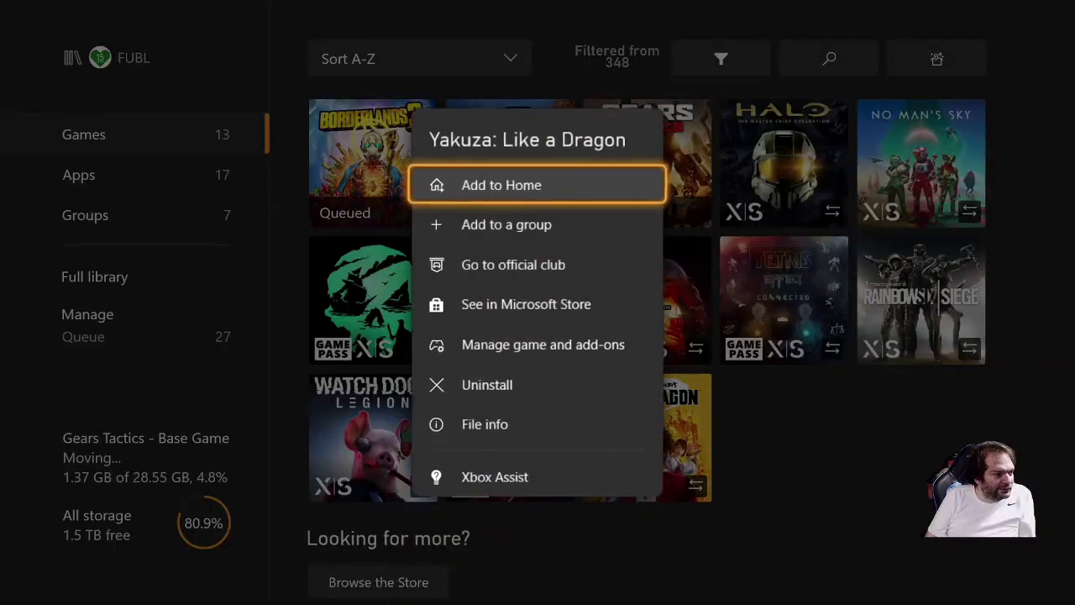
{"action": "key", "text": "Down"}
{"action": "key", "text": "Down"}
{"action": "key", "text": "Down"}
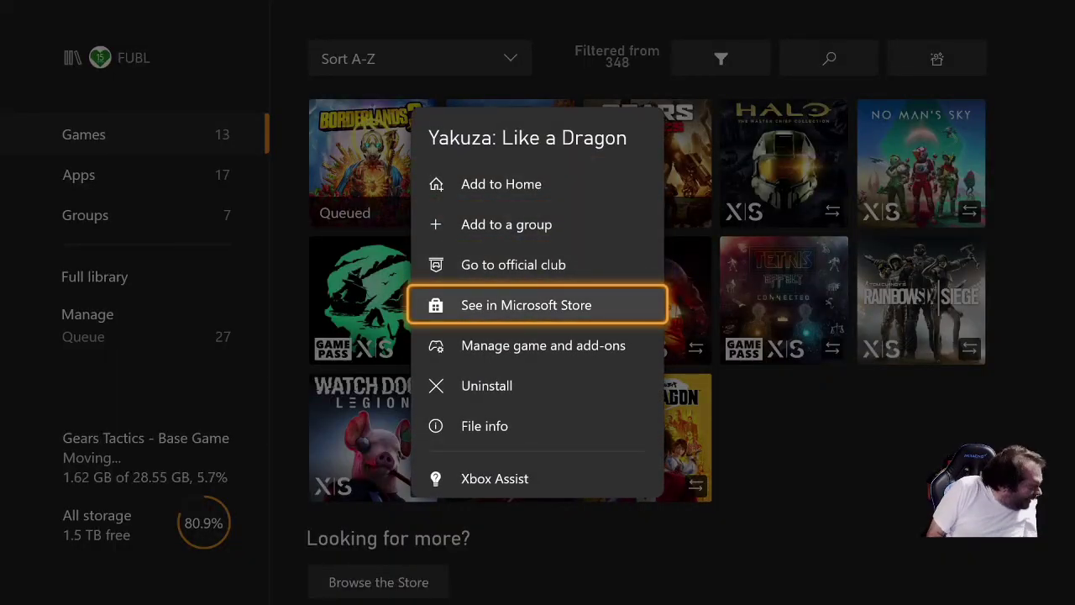
{"action": "key", "text": "Down"}
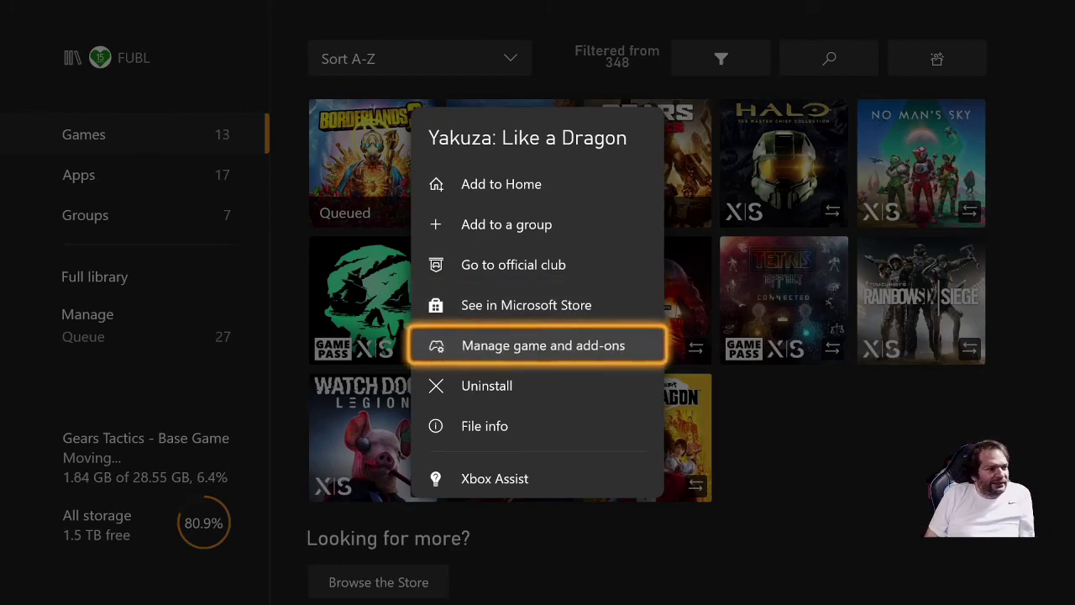
{"action": "key", "text": "Return"}
- Move the Yakuza: Like a Dragon base game and its Pachislot Machines add-on from Xdrive 8tb to Internal storage
{"action": "key", "text": "Return"}
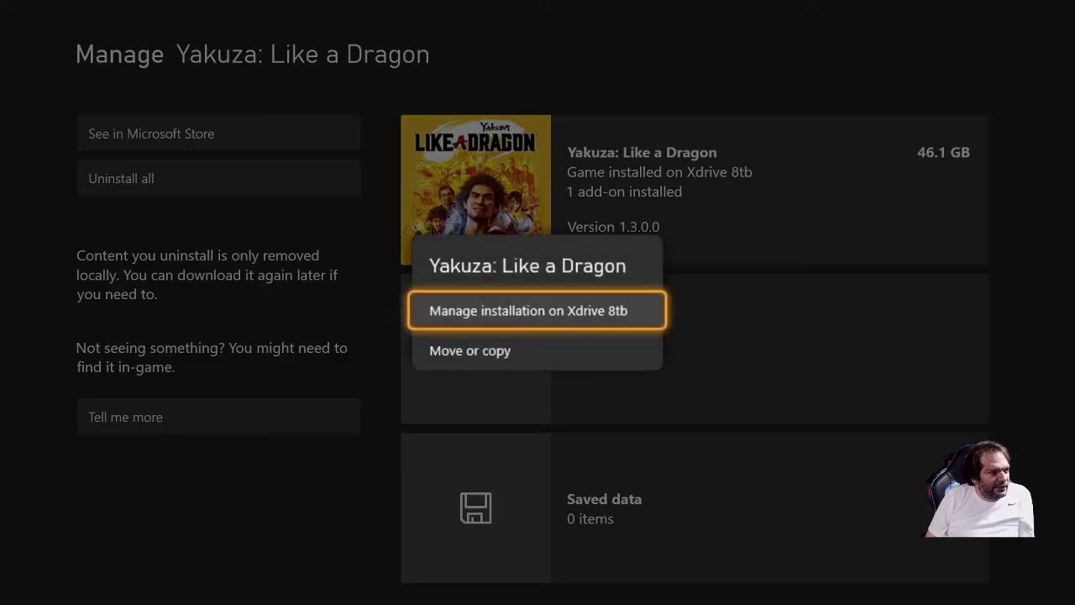
{"action": "key", "text": "Down"}
{"action": "key", "text": "Return"}
{"action": "key", "text": "Right"}
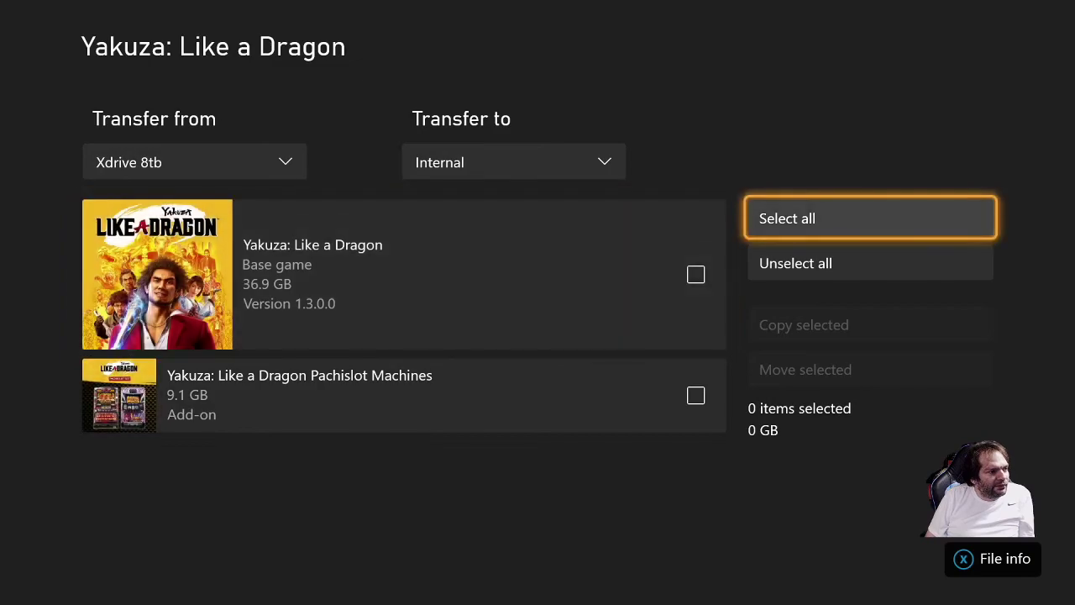
{"action": "key", "text": "Return"}
{"action": "key", "text": "Down"}
{"action": "key", "text": "Down"}
{"action": "key", "text": "Down"}
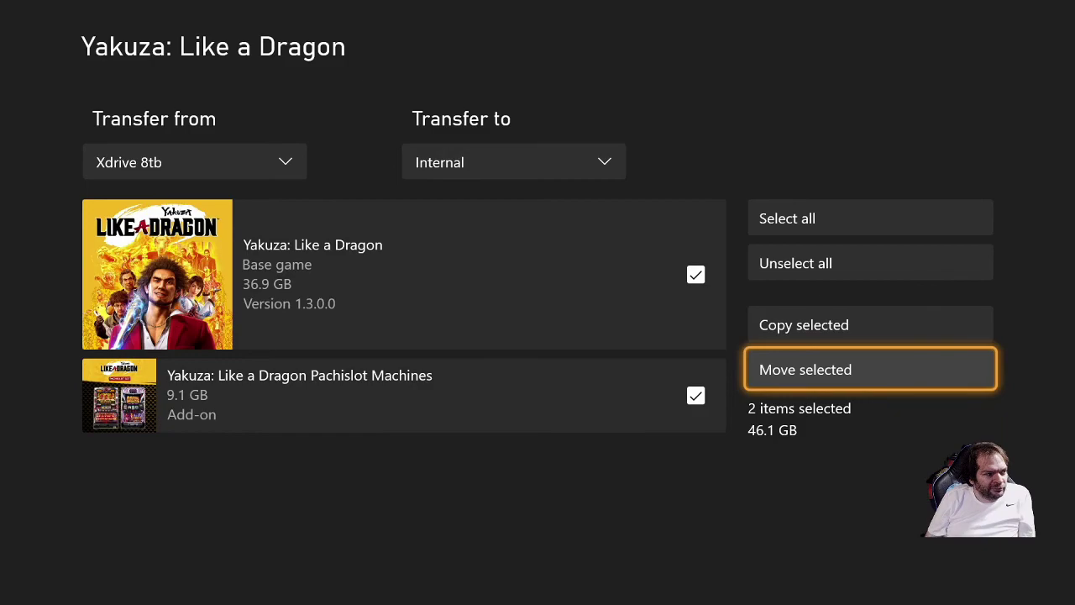
{"action": "key", "text": "Return"}
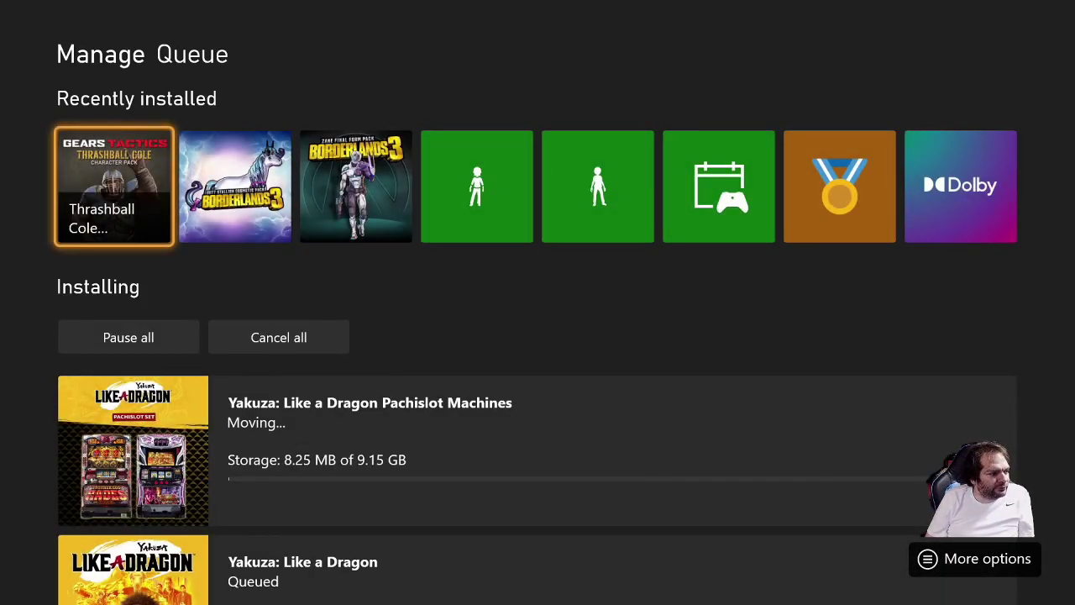
- Return to the Home screen and open My games & apps
{"action": "key", "text": "Escape"}
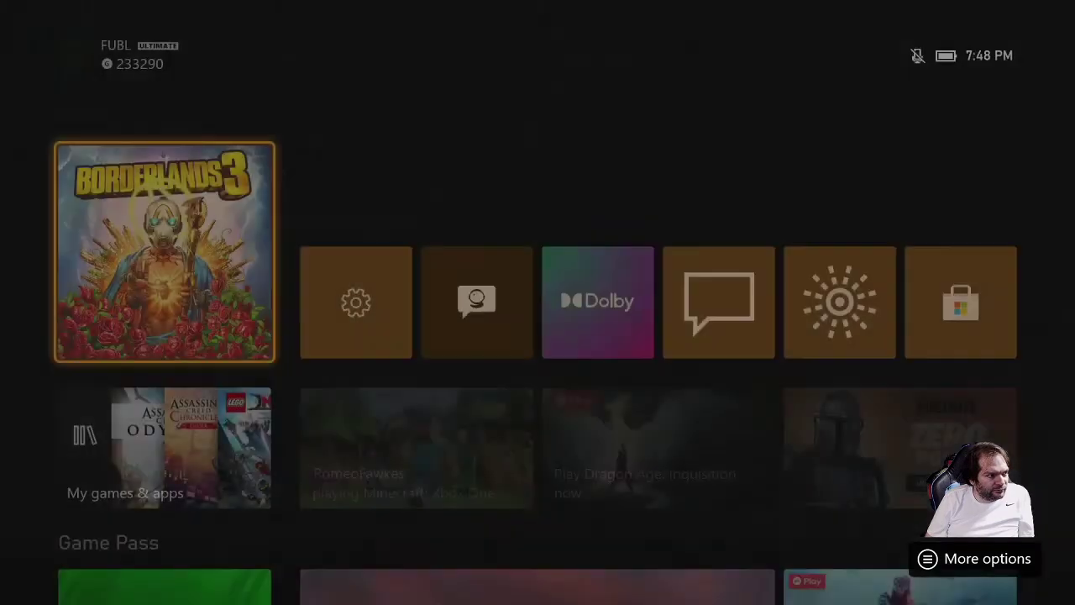
{"action": "key", "text": "Down"}
{"action": "key", "text": "Return"}
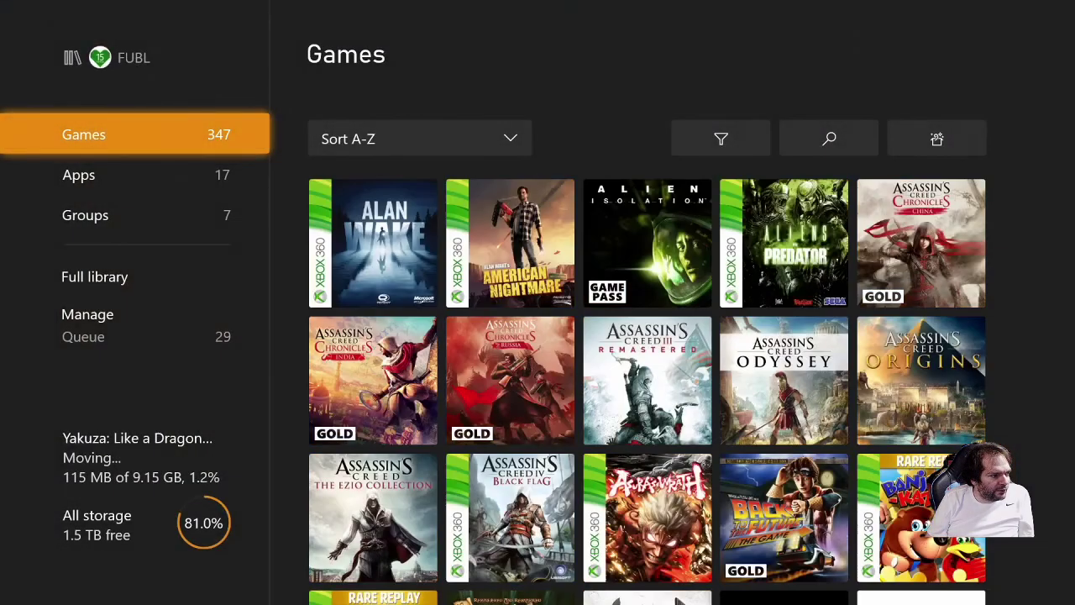
- Filter the games list by console type to titles optimized for Xbox Series X|S
{"action": "key", "text": "Right"}
{"action": "key", "text": "Up"}
{"action": "key", "text": "Return"}
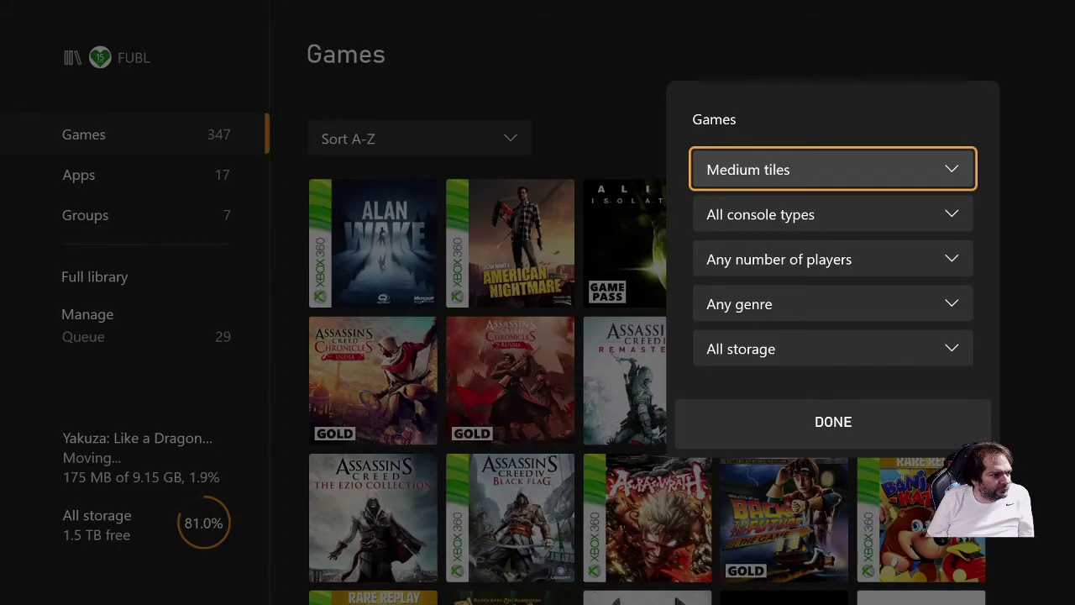
{"action": "key", "text": "Down"}
{"action": "key", "text": "Return"}
{"action": "key", "text": "Down"}
{"action": "key", "text": "Return"}
{"action": "key", "text": "Escape"}
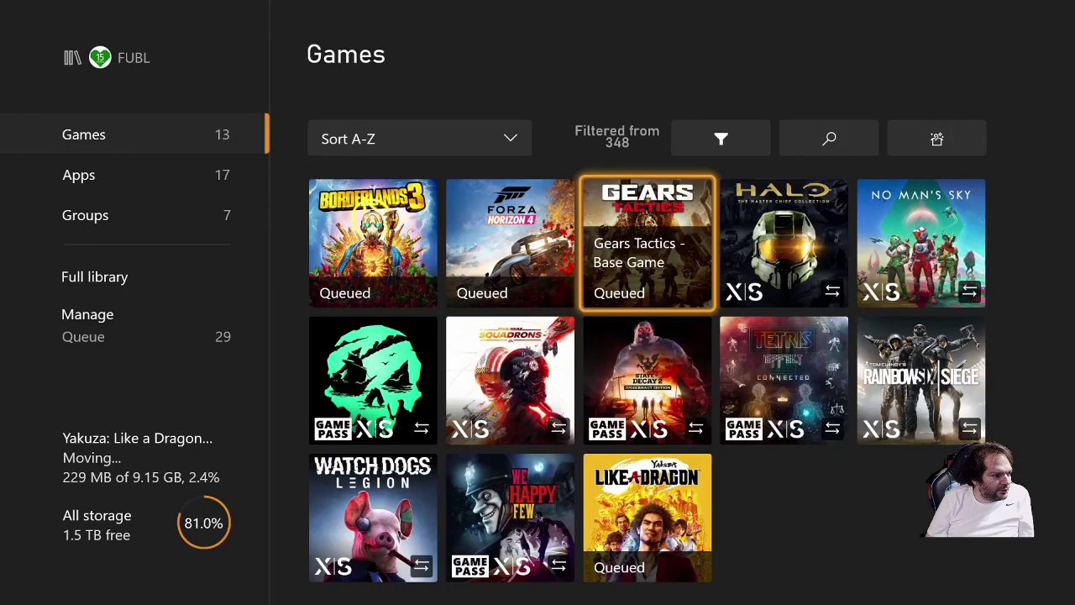
- Launch Watch Dogs: Legion from the filtered games list
{"action": "key", "text": "Down"}
{"action": "key", "text": "Down"}
{"action": "key", "text": "Left"}
{"action": "key", "text": "Left"}
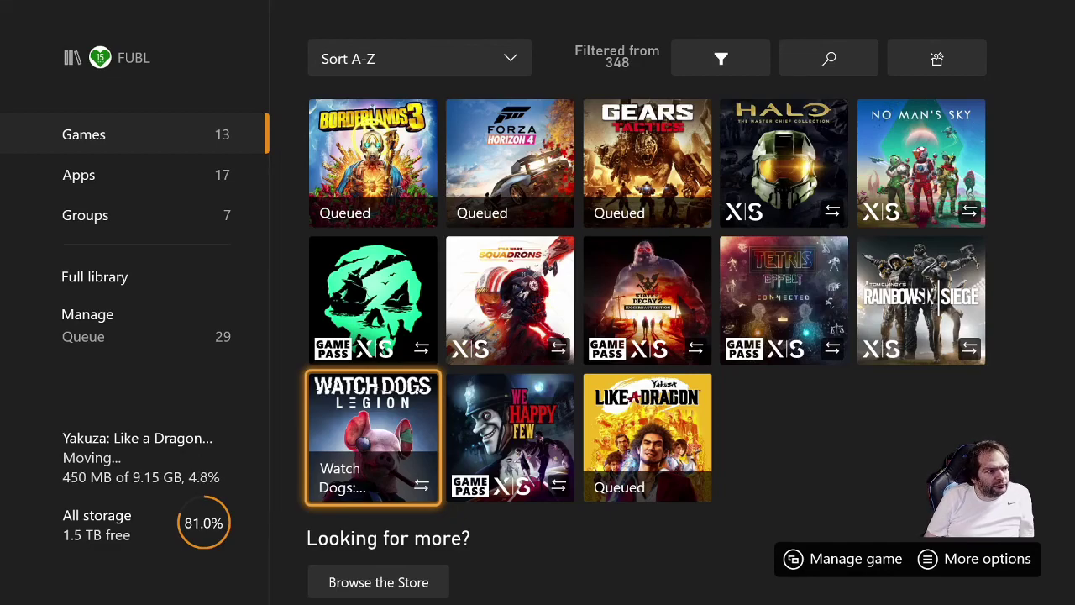
{"action": "key", "text": "Return"}
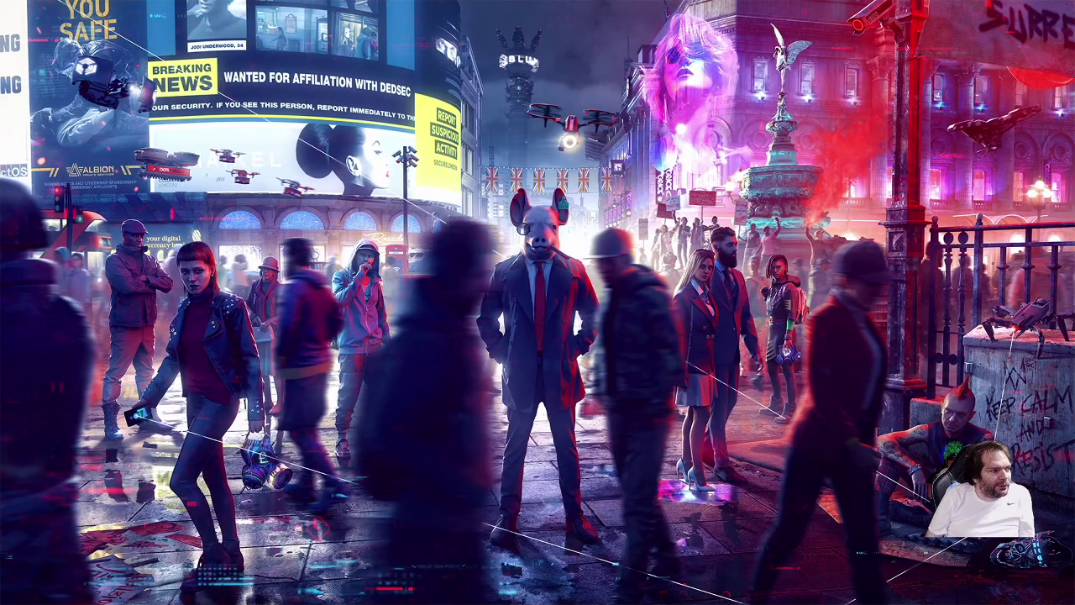
- Go back to the Home screen and quit Watch Dogs: Legion
{"action": "key", "text": "super"}
{"action": "key", "text": "Return"}
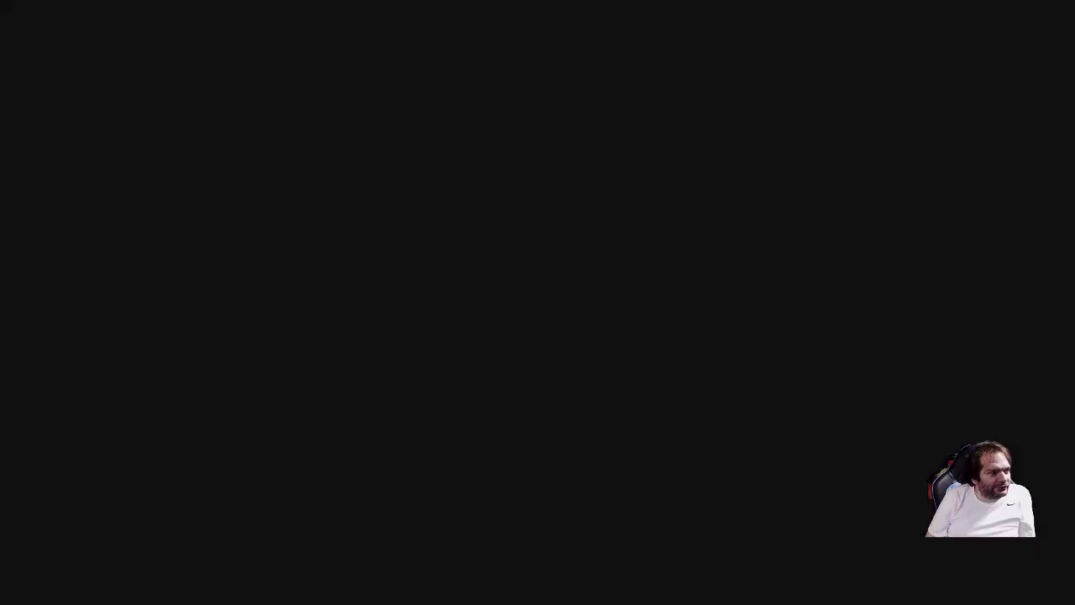
{"action": "key", "text": "Menu"}
{"action": "key", "text": "Down"}
{"action": "key", "text": "Down"}
{"action": "key", "text": "Down"}
{"action": "key", "text": "Down"}
{"action": "key", "text": "Down"}
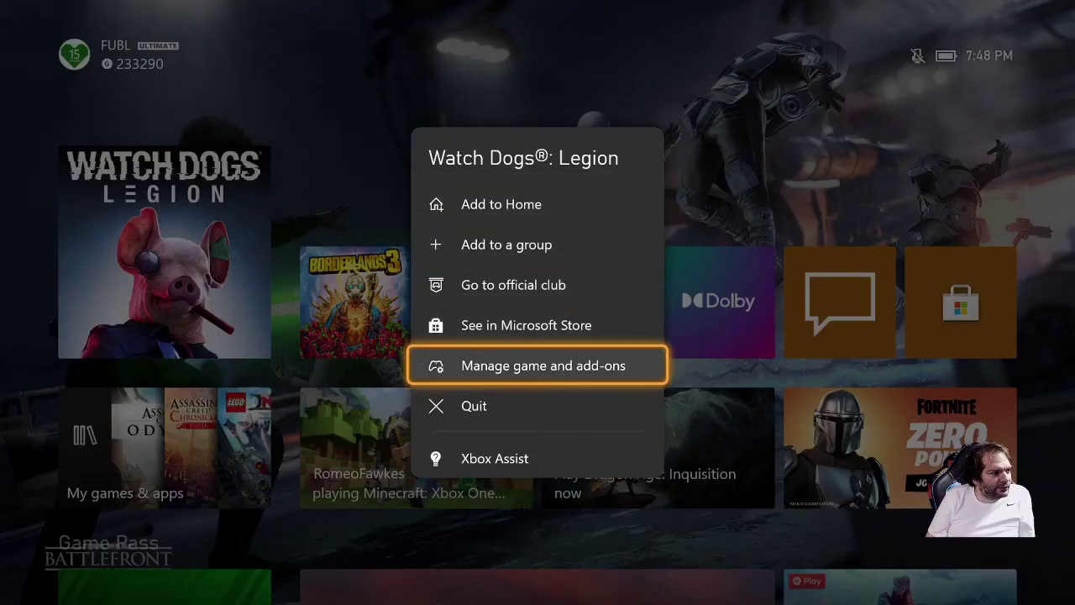
{"action": "key", "text": "Return"}
- Open My games & apps and filter the installed games to those optimized for Xbox Series X|S
{"action": "key", "text": "Down"}
{"action": "key", "text": "Return"}
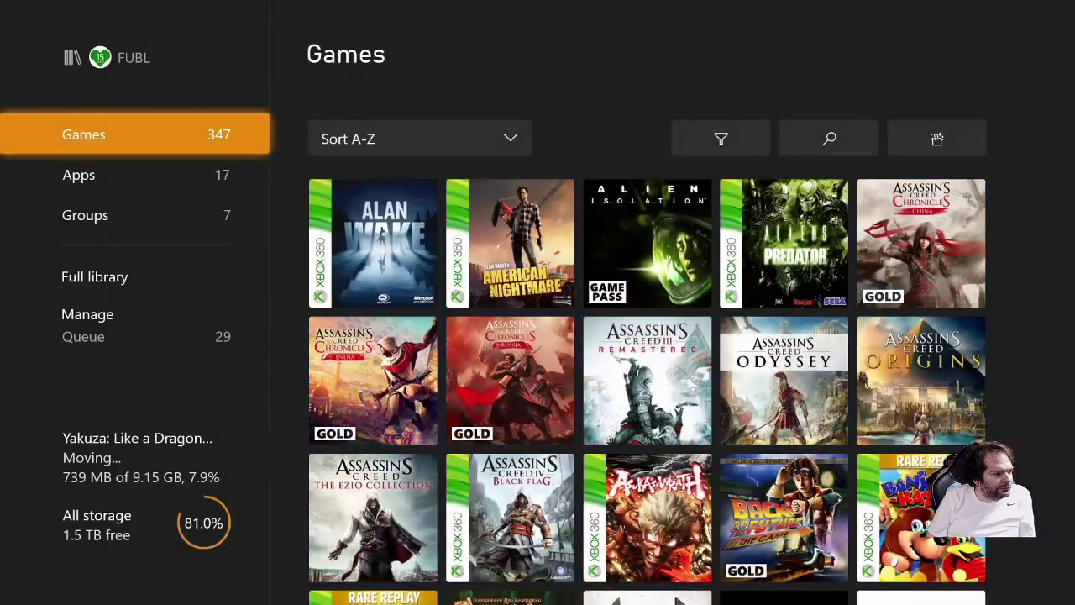
{"action": "key", "text": "Right"}
{"action": "key", "text": "Right"}
{"action": "key", "text": "Up"}
{"action": "key", "text": "Return"}
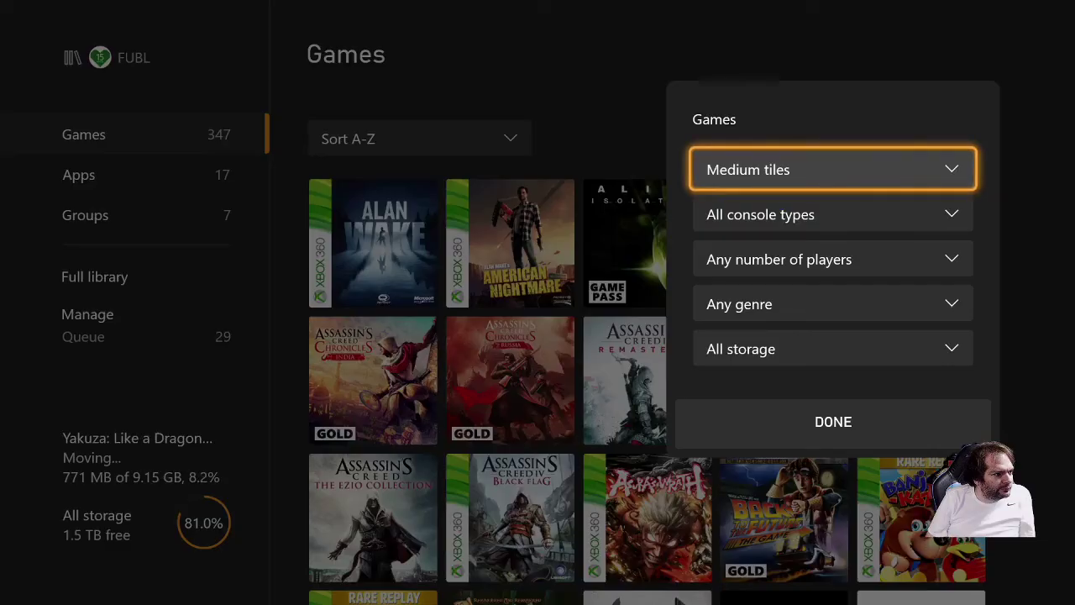
{"action": "key", "text": "Down"}
{"action": "key", "text": "Return"}
{"action": "key", "text": "Down"}
{"action": "key", "text": "Return"}
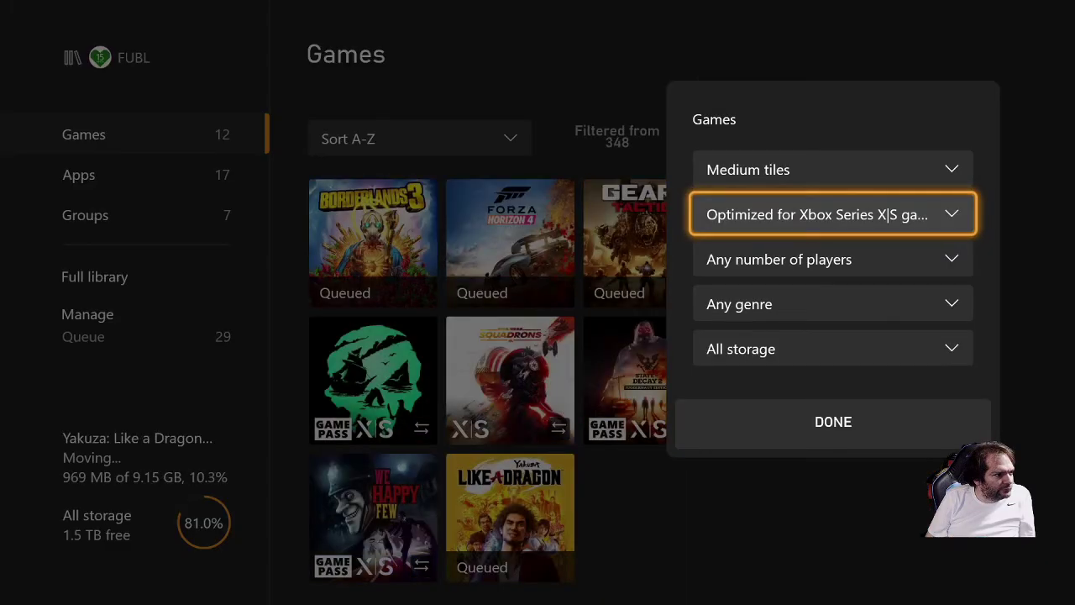
{"action": "key", "text": "Return"}
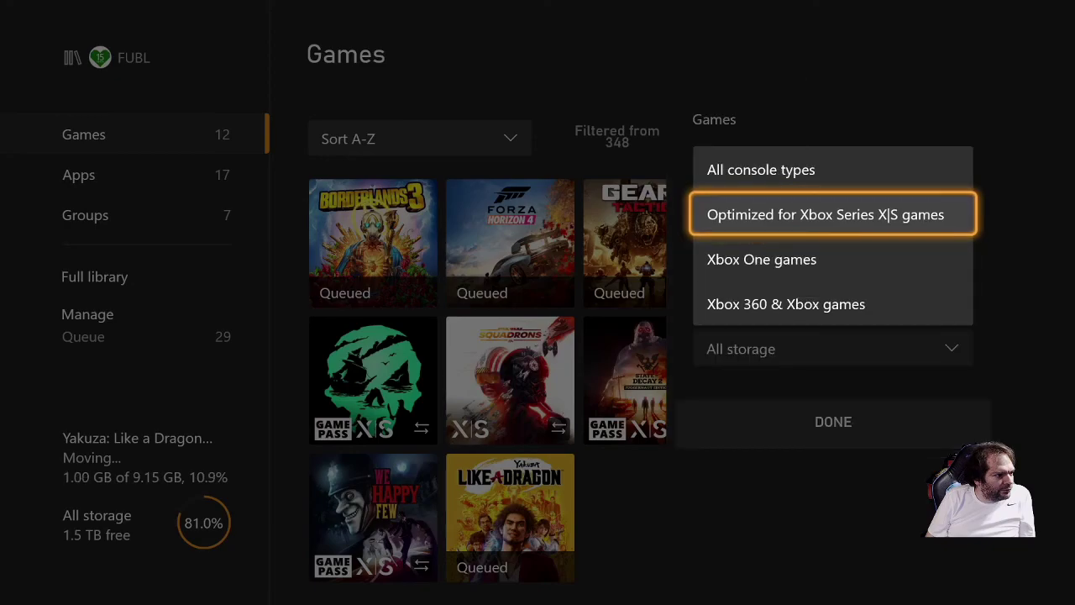
{"action": "key", "text": "Return"}
{"action": "key", "text": "Return"}
{"action": "key", "text": "Return"}
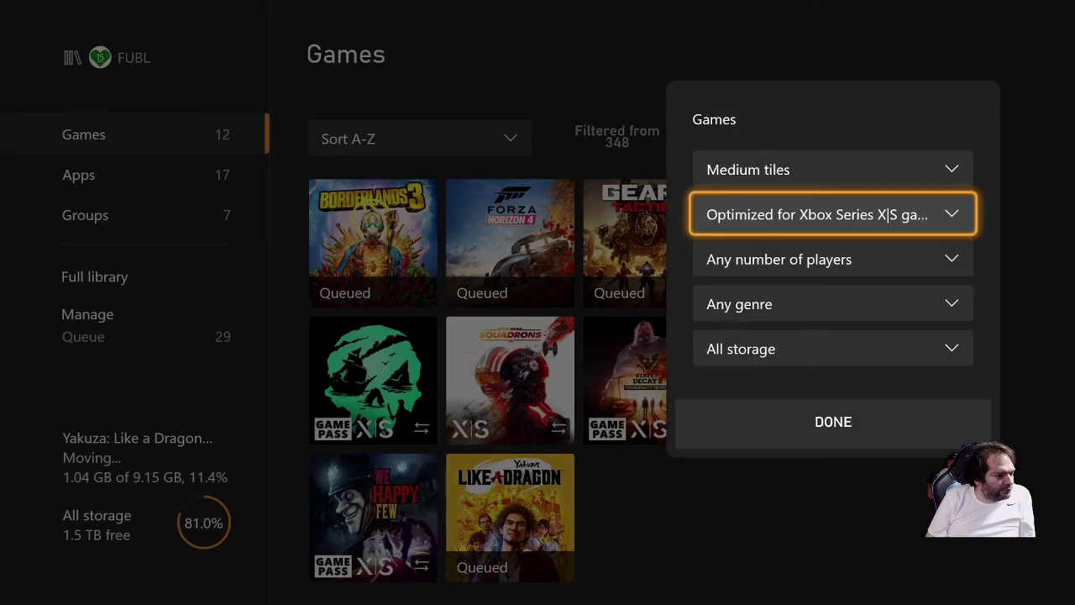
- Look through the filtered Xbox Series X|S optimized games to check which titles are listed
{"action": "key", "text": "Escape"}
{"action": "key", "text": "Down"}
{"action": "key", "text": "Down"}
{"action": "key", "text": "Up"}
{"action": "key", "text": "Up"}
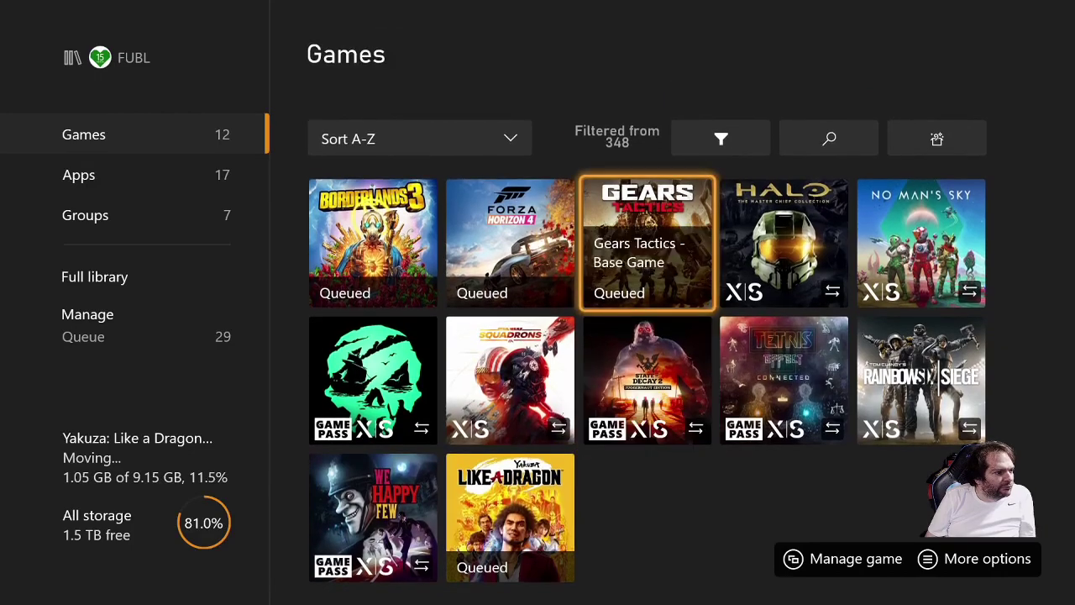
{"action": "key", "text": "Right"}
{"action": "key", "text": "Down"}
{"action": "key", "text": "Left"}
{"action": "key", "text": "Down"}
{"action": "key", "text": "Left"}
{"action": "key", "text": "Up"}
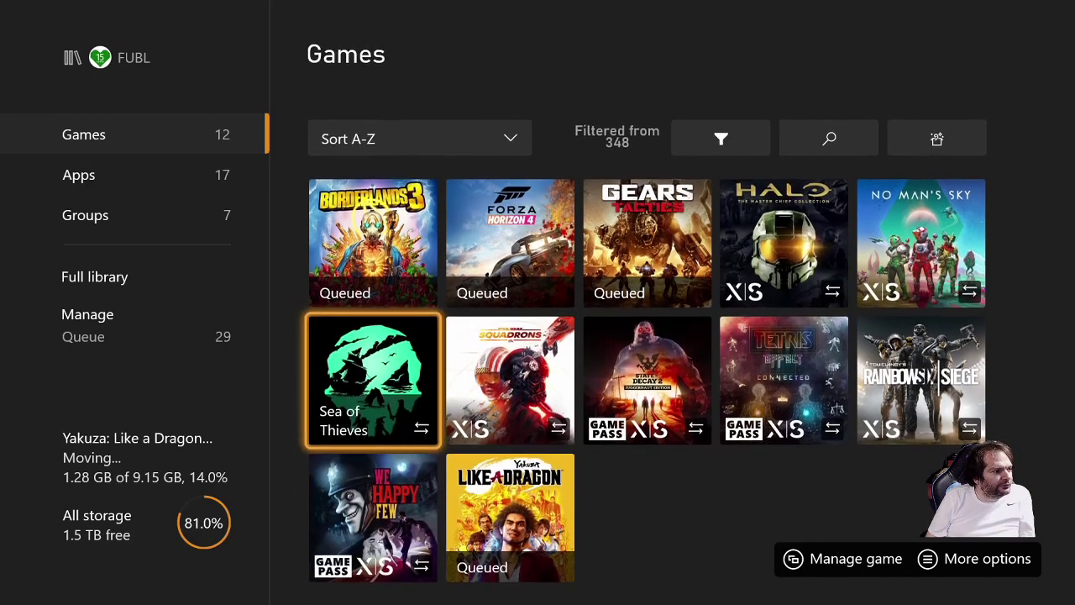
{"action": "key", "text": "Right"}
{"action": "key", "text": "Right"}
{"action": "key", "text": "Right"}
{"action": "key", "text": "Left"}
{"action": "key", "text": "Left"}
{"action": "key", "text": "Up"}
{"action": "key", "text": "Right"}
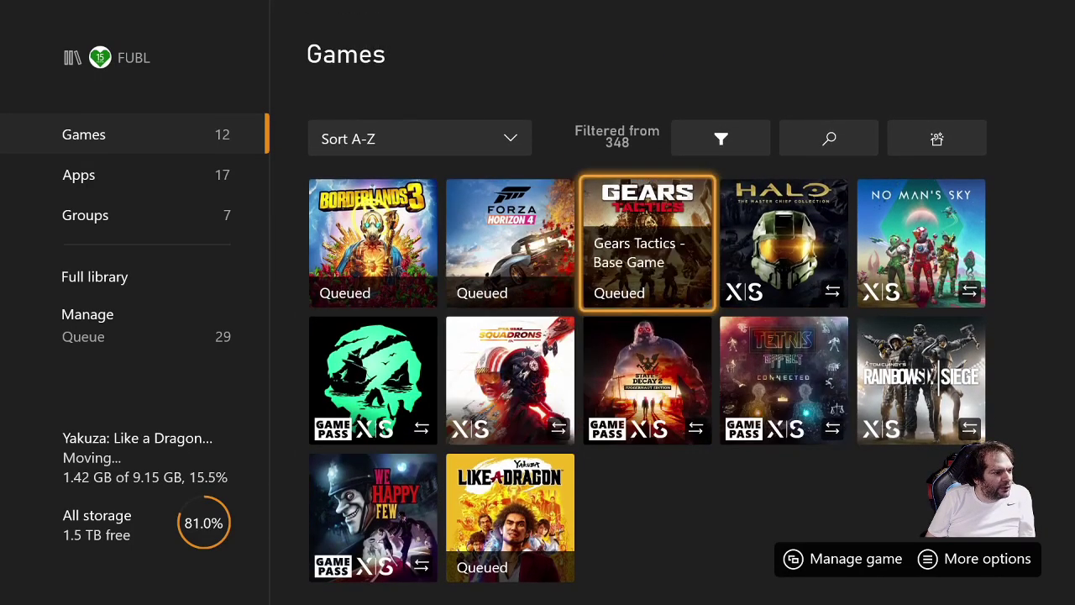
{"action": "key", "text": "Right"}
{"action": "key", "text": "Down"}
{"action": "key", "text": "Down"}
{"action": "key", "text": "Up"}
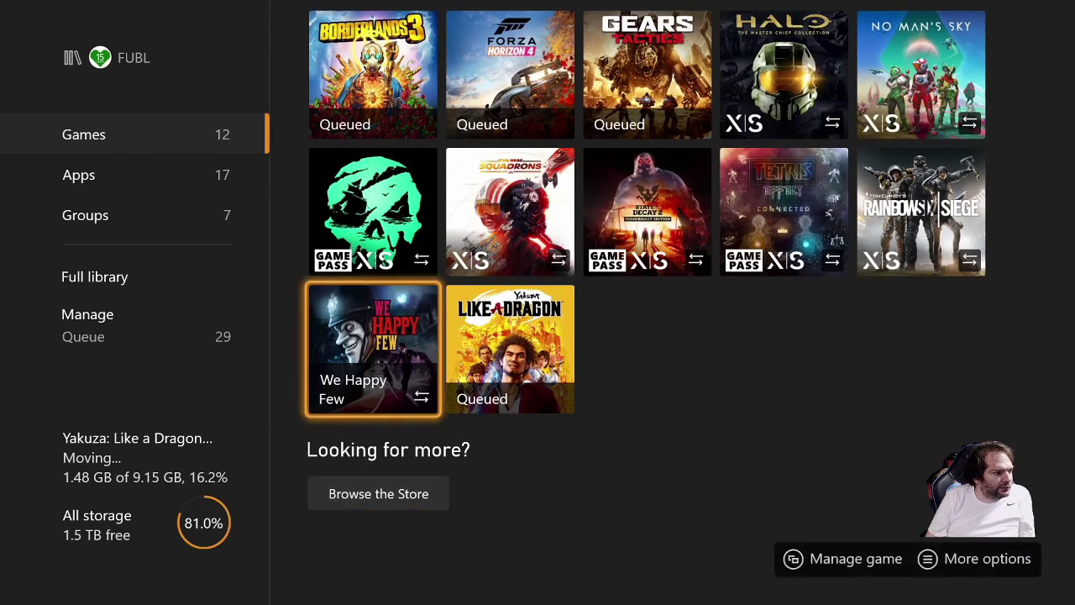
- Reset the games list's console filter to all console types
{"action": "key", "text": "Up"}
{"action": "key", "text": "Up"}
{"action": "key", "text": "Right"}
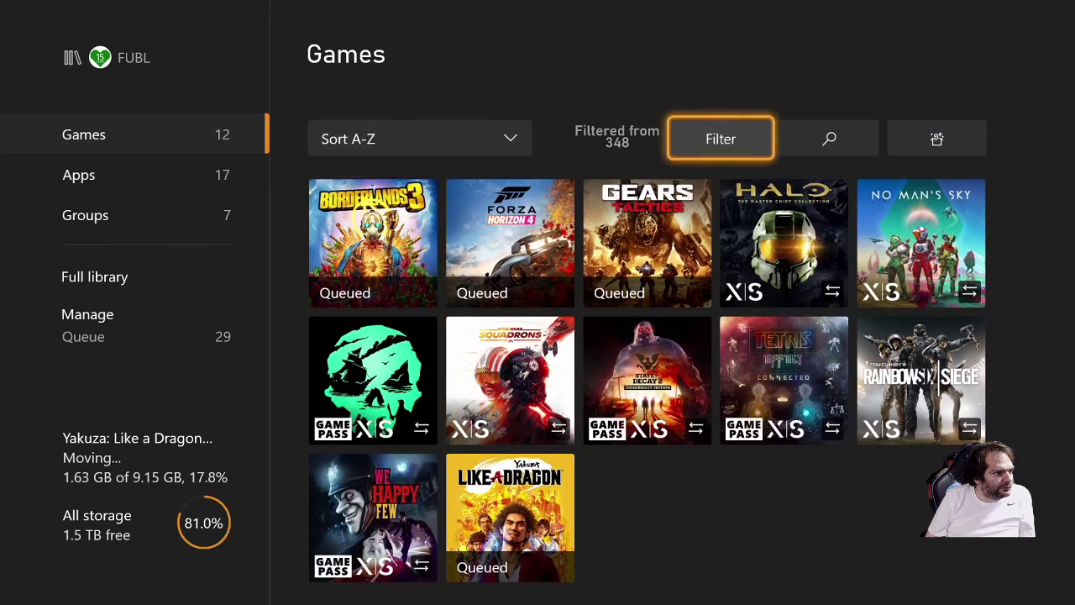
{"action": "key", "text": "Return"}
{"action": "key", "text": "Return"}
{"action": "key", "text": "Up"}
{"action": "key", "text": "Return"}
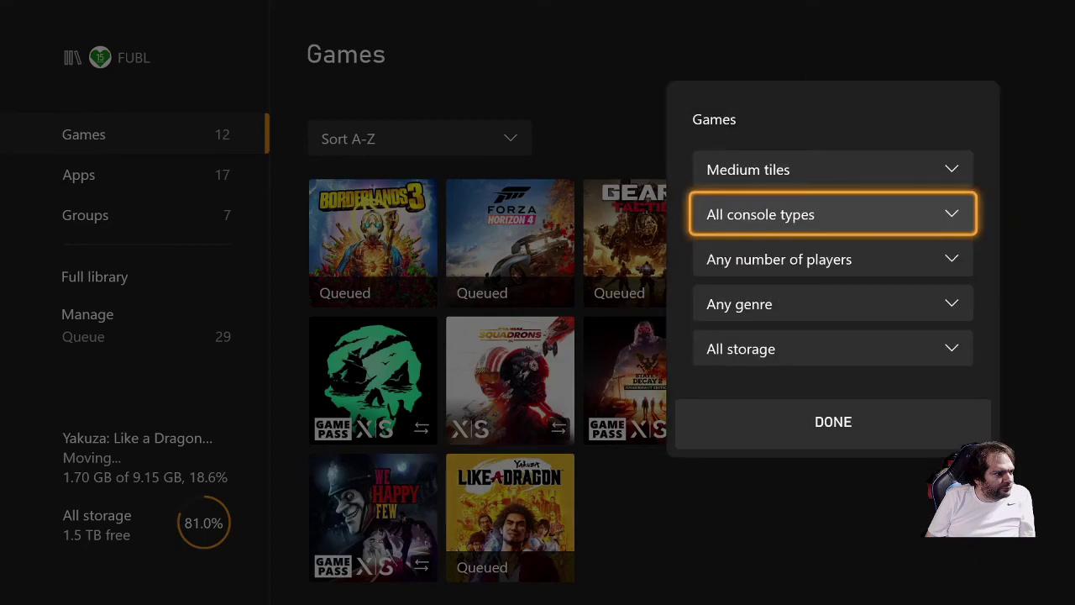
{"action": "key", "text": "Escape"}
- Browse the unfiltered games list to find Watch Dogs: Legion
{"action": "key", "text": "Down"}
{"action": "key", "text": "Down"}
{"action": "key", "text": "Down"}
{"action": "key", "text": "Down"}
{"action": "key", "text": "Down"}
{"action": "key", "text": "Down"}
{"action": "key", "text": "Down"}
{"action": "key", "text": "Down"}
{"action": "key", "text": "Down"}
{"action": "key", "text": "Down"}
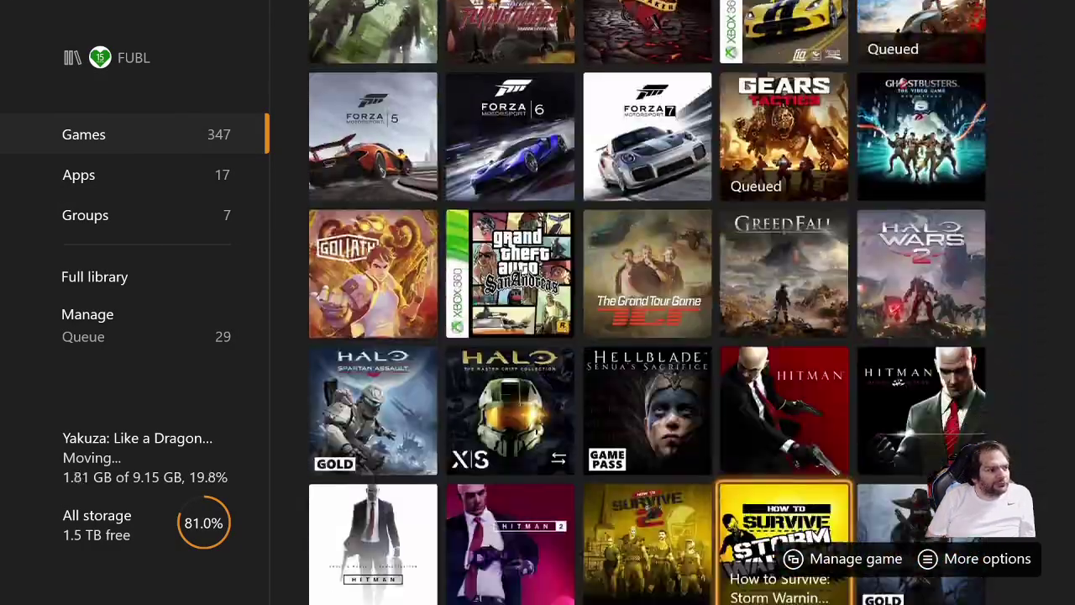
{"action": "key", "text": "Down"}
{"action": "key", "text": "Down"}
{"action": "key", "text": "Down"}
{"action": "key", "text": "Down"}
{"action": "key", "text": "Down"}
{"action": "key", "text": "Down"}
{"action": "key", "text": "Down"}
{"action": "key", "text": "Down"}
{"action": "key", "text": "Down"}
{"action": "key", "text": "Down"}
{"action": "key", "text": "Down"}
{"action": "key", "text": "Down"}
{"action": "key", "text": "Down"}
{"action": "key", "text": "Down"}
{"action": "key", "text": "Down"}
{"action": "key", "text": "Down"}
{"action": "key", "text": "Down"}
{"action": "key", "text": "Down"}
{"action": "key", "text": "Down"}
{"action": "key", "text": "Down"}
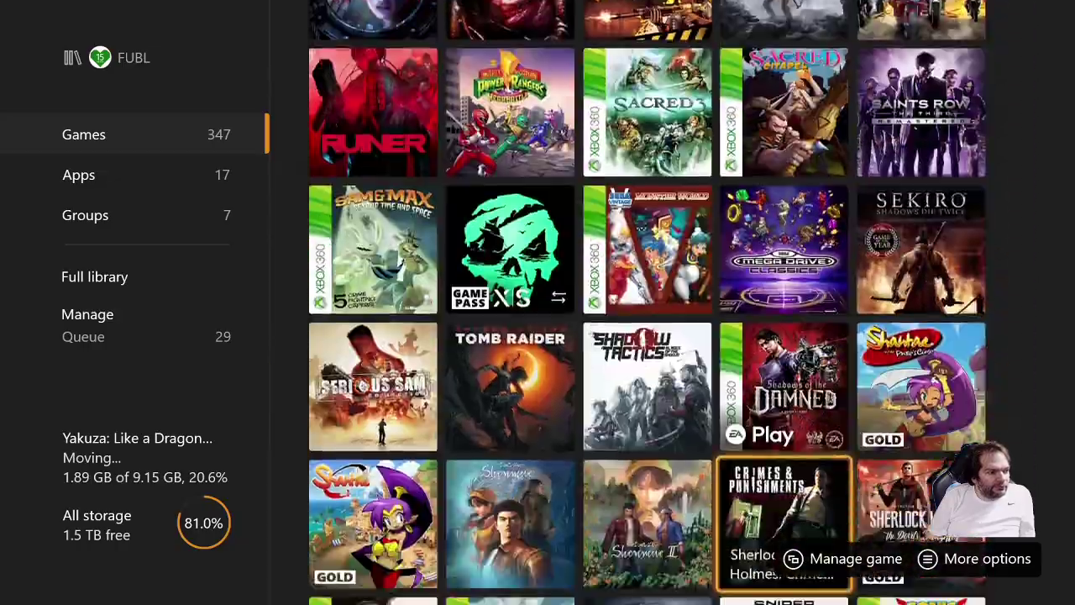
{"action": "key", "text": "Down"}
{"action": "key", "text": "Down"}
{"action": "key", "text": "Down"}
{"action": "key", "text": "Down"}
{"action": "key", "text": "Down"}
{"action": "key", "text": "Down"}
{"action": "key", "text": "Down"}
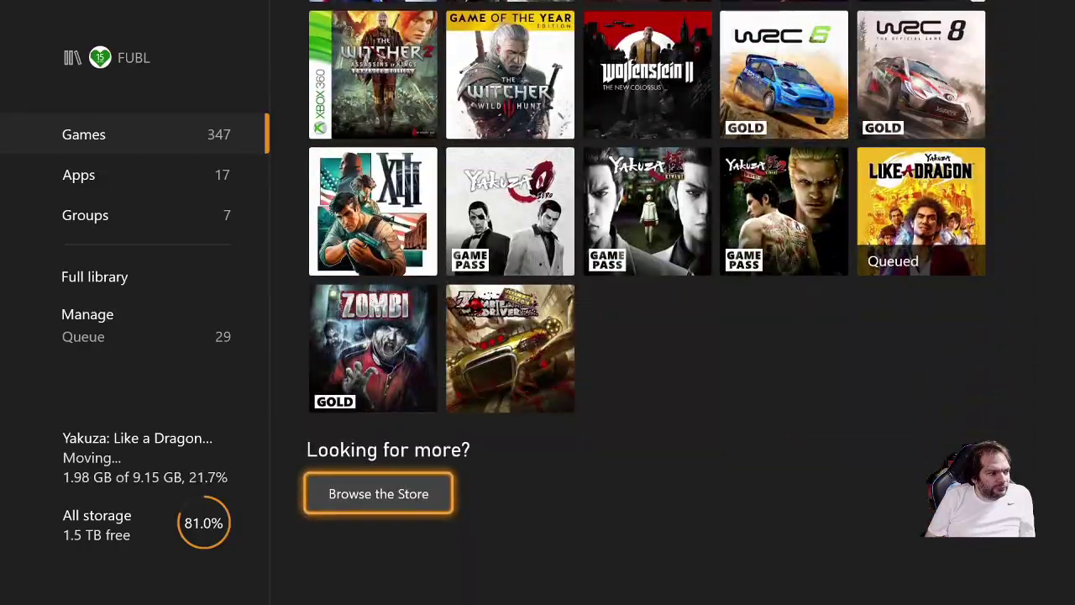
{"action": "key", "text": "Up"}
{"action": "key", "text": "Up"}
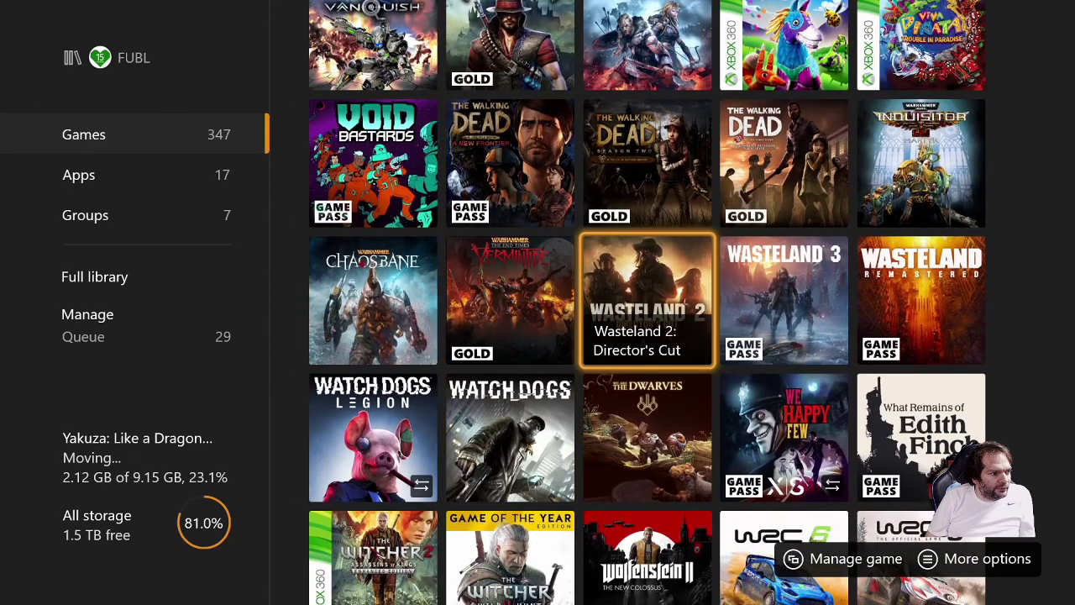
{"action": "key", "text": "Left"}
{"action": "key", "text": "Up"}
{"action": "key", "text": "Up"}
{"action": "key", "text": "Up"}
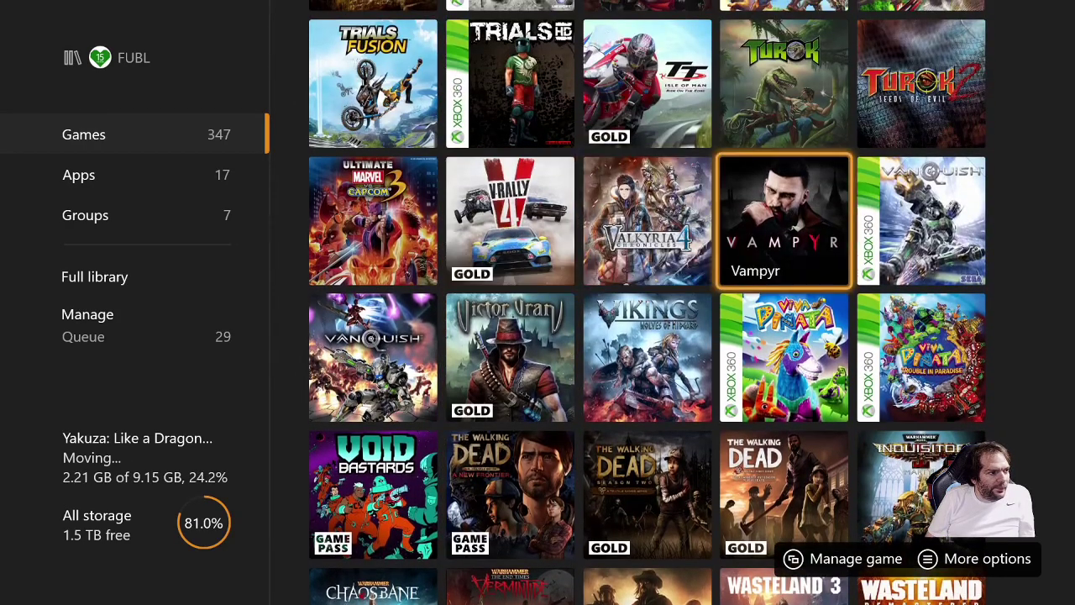
{"action": "key", "text": "Up"}
{"action": "key", "text": "Up"}
{"action": "key", "text": "Left"}
{"action": "key", "text": "Down"}
{"action": "key", "text": "Down"}
{"action": "key", "text": "Down"}
{"action": "key", "text": "Down"}
{"action": "key", "text": "Down"}
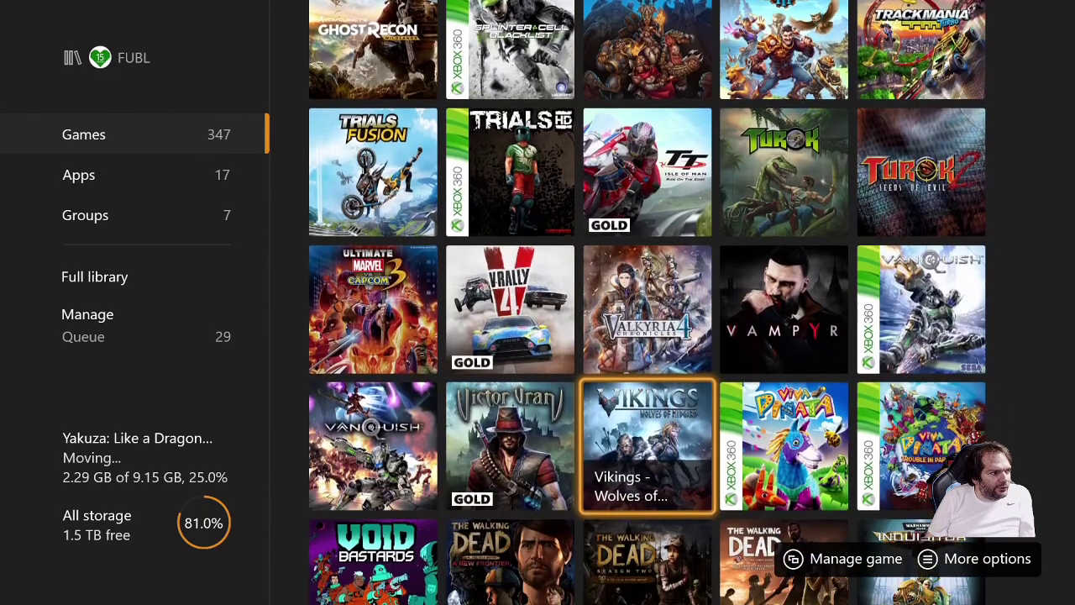
{"action": "key", "text": "Left"}
{"action": "key", "text": "Down"}
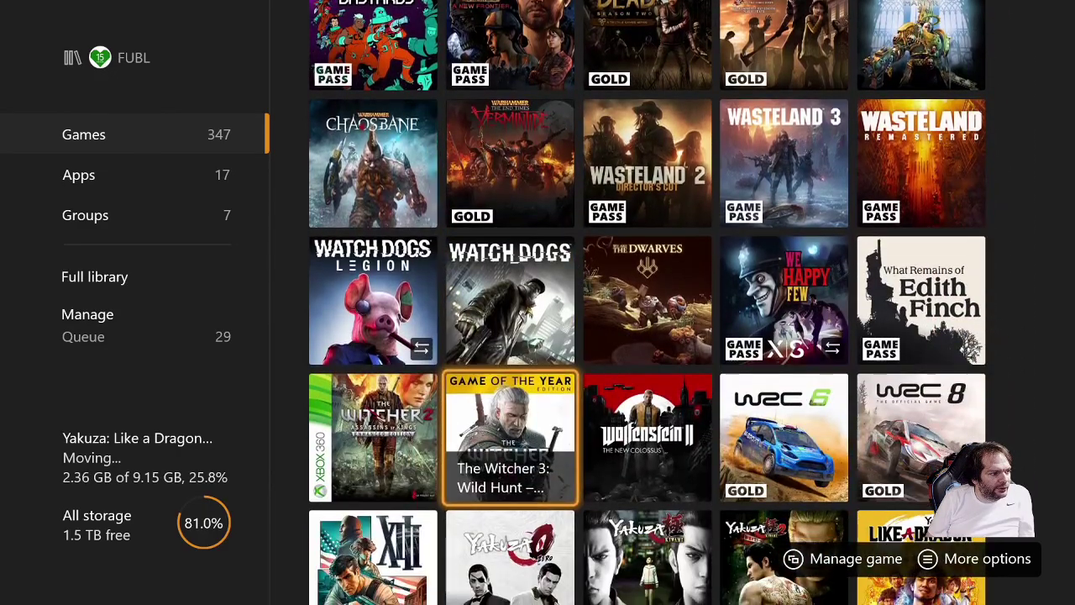
- Open the game management page for Watch Dogs: Legion and choose to move or copy its installation
{"action": "key", "text": "Up"}
{"action": "key", "text": "Left"}
{"action": "key", "text": "Menu"}
{"action": "key", "text": "Down"}
{"action": "key", "text": "Down"}
{"action": "key", "text": "Down"}
{"action": "key", "text": "Down"}
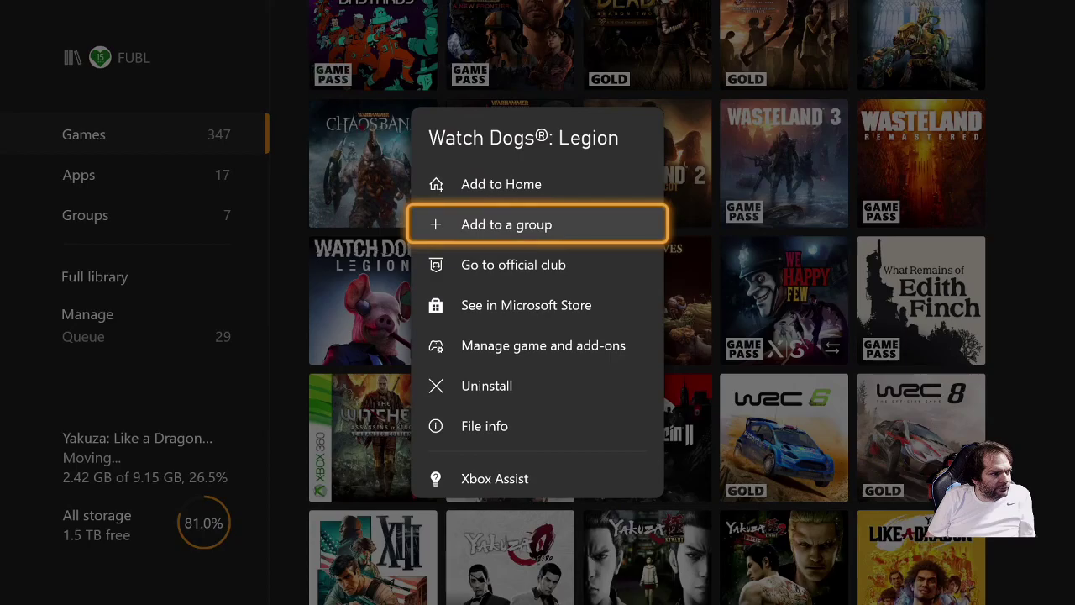
{"action": "key", "text": "Return"}
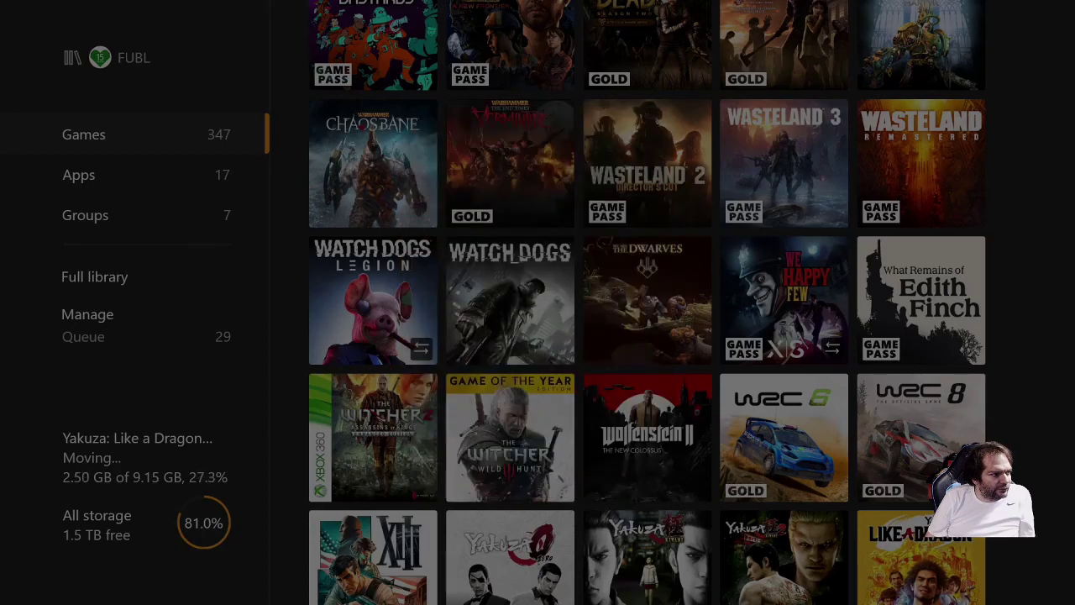
{"action": "key", "text": "Return"}
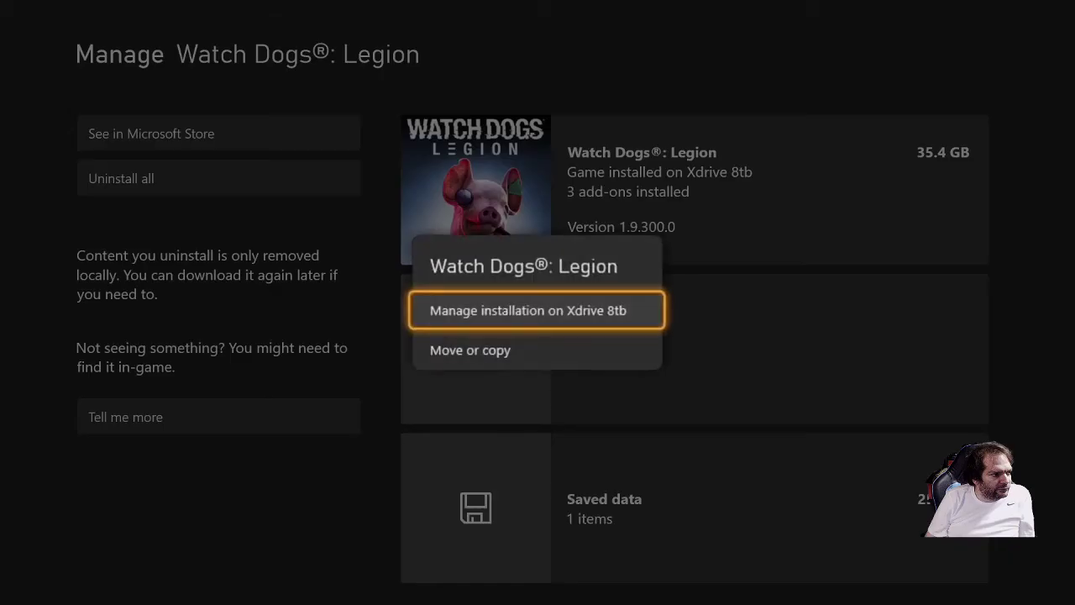
{"action": "key", "text": "Down"}
{"action": "key", "text": "Return"}
- Select all Watch Dogs: Legion items and move them from Xdrive 8tb to Internal storage
{"action": "key", "text": "Right"}
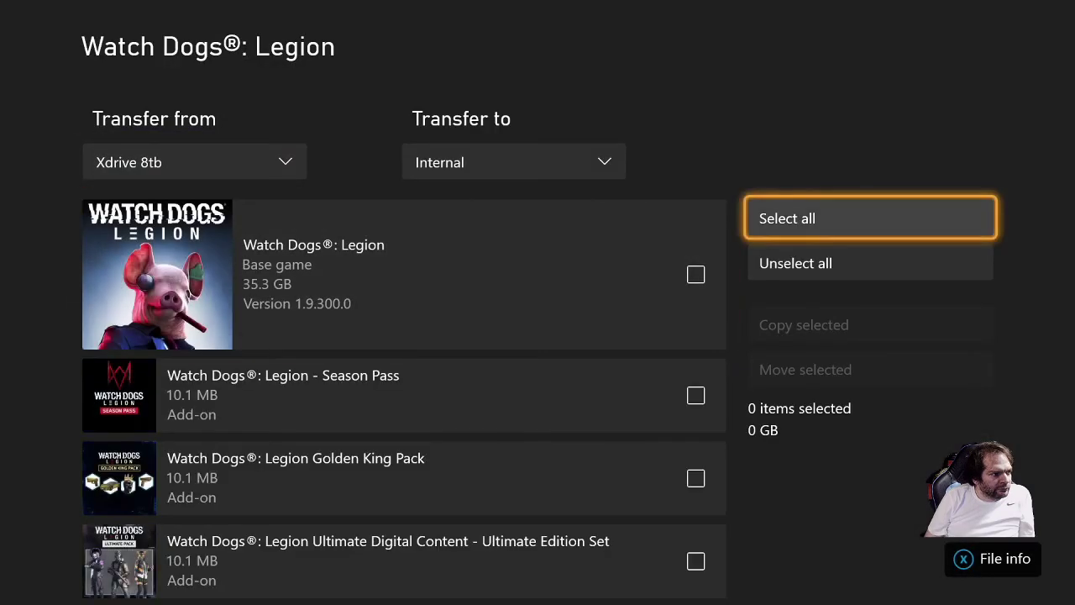
{"action": "key", "text": "Return"}
{"action": "key", "text": "Down"}
{"action": "key", "text": "Down"}
{"action": "key", "text": "Down"}
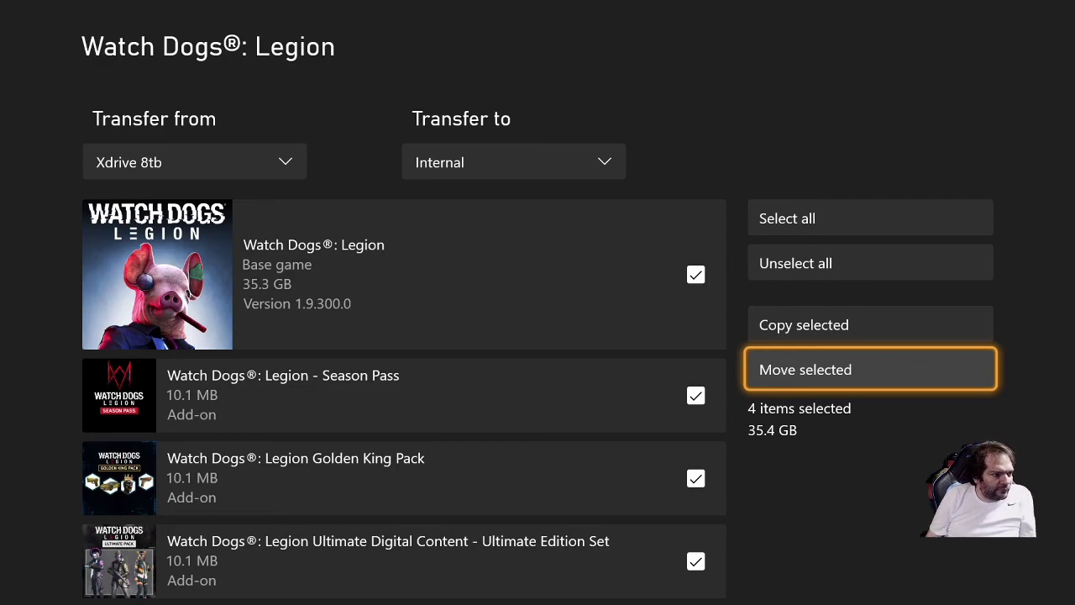
{"action": "key", "text": "Return"}
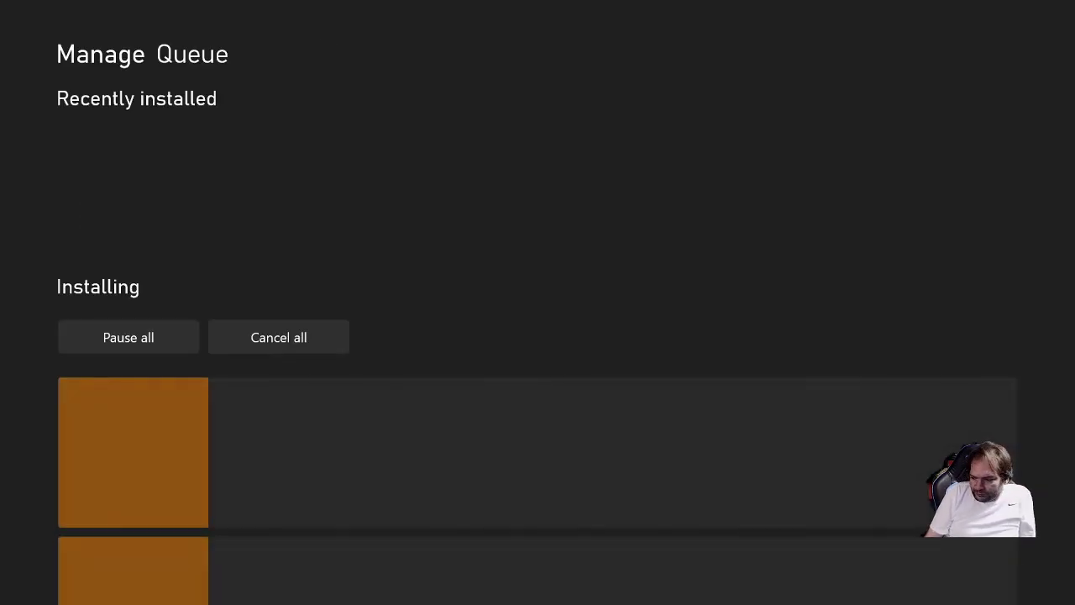
- Examine the installation queue for the order and progress of the Watch Dogs: Legion transfers and the other queued games
{"action": "key", "text": "Down"}
{"action": "key", "text": "Down"}
{"action": "key", "text": "Down"}
{"action": "key", "text": "Down"}
{"action": "key", "text": "Down"}
{"action": "key", "text": "Down"}
{"action": "key", "text": "Down"}
{"action": "key", "text": "Down"}
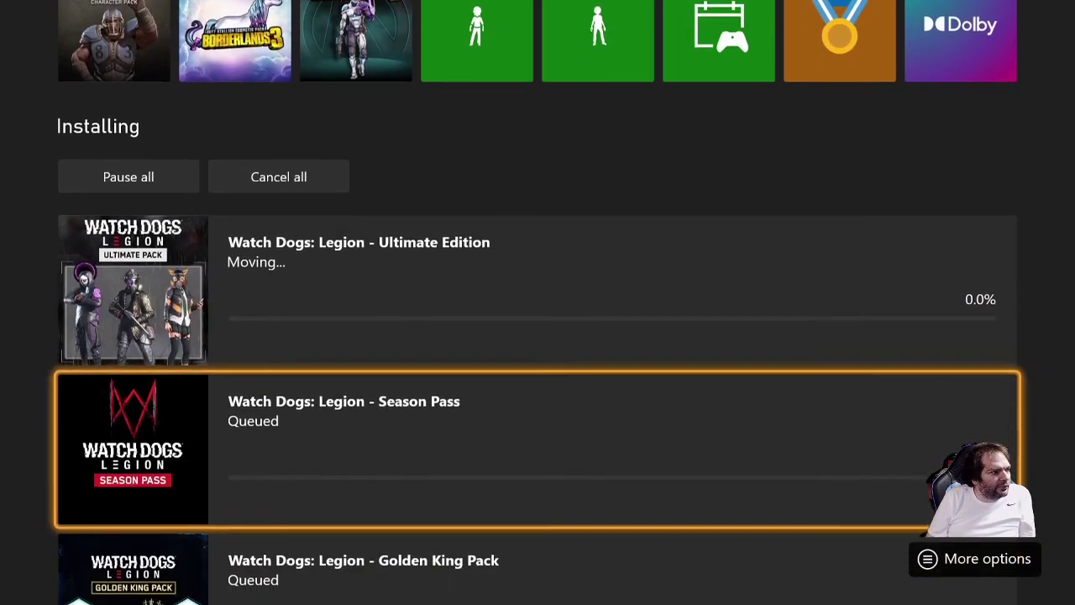
{"action": "key", "text": "Up"}
{"action": "key", "text": "Up"}
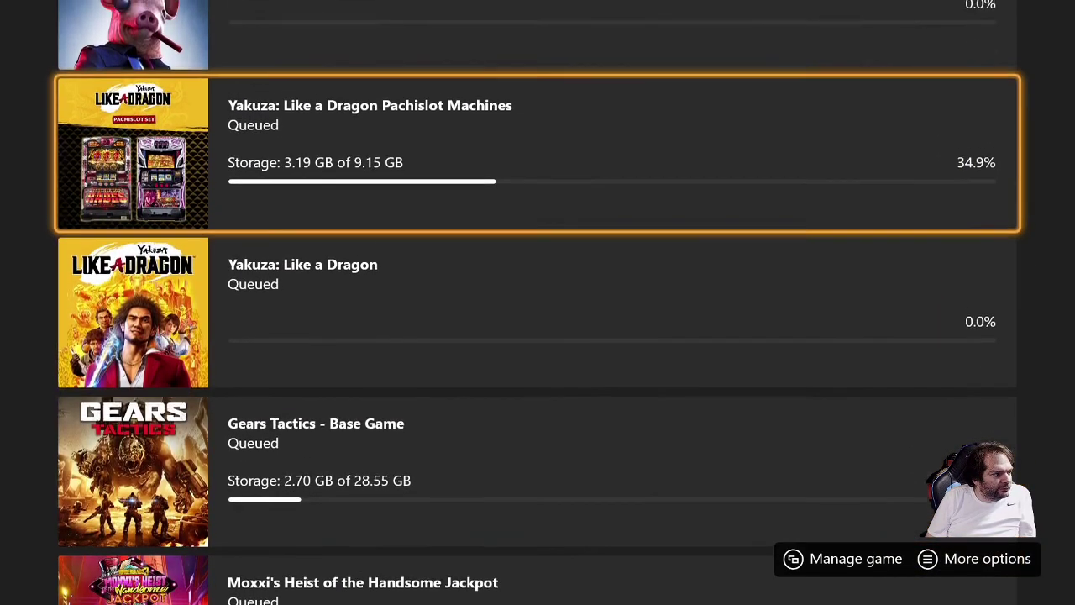
{"action": "key", "text": "Up"}
{"action": "key", "text": "Up"}
{"action": "key", "text": "Up"}
{"action": "key", "text": "Up"}
{"action": "key", "text": "Up"}
{"action": "key", "text": "Up"}
{"action": "key", "text": "Right"}
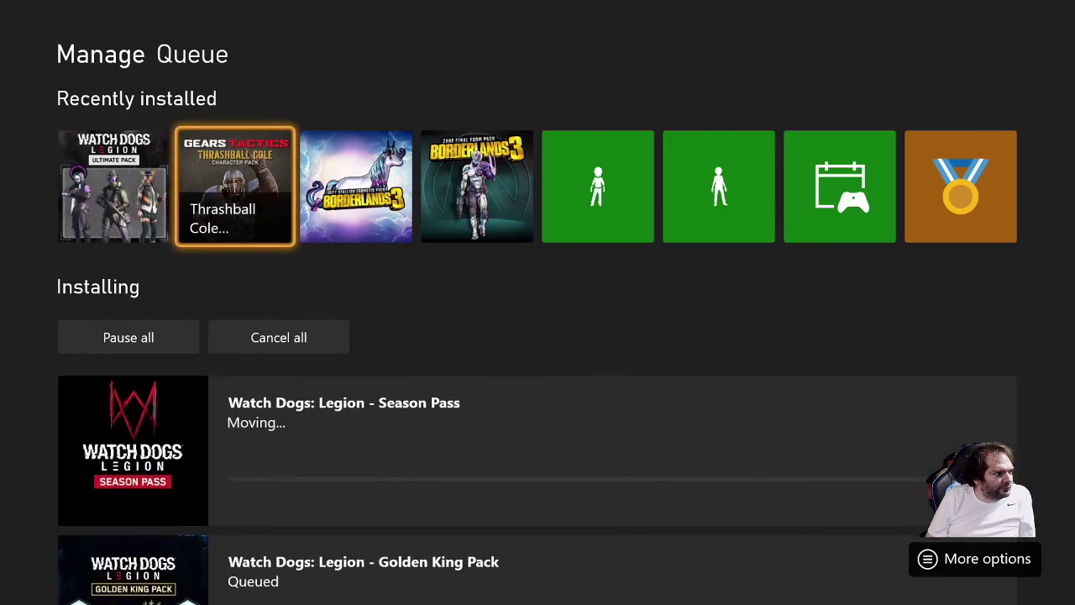
{"action": "key", "text": "Left"}
{"action": "key", "text": "Down"}
{"action": "key", "text": "Down"}
{"action": "key", "text": "Up"}
{"action": "key", "text": "Down"}
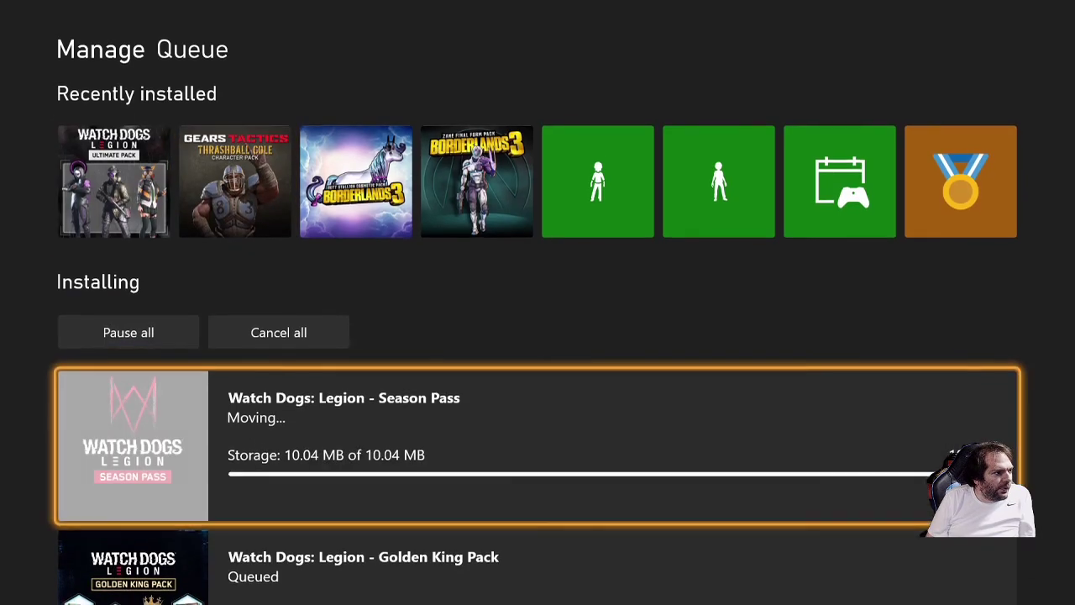